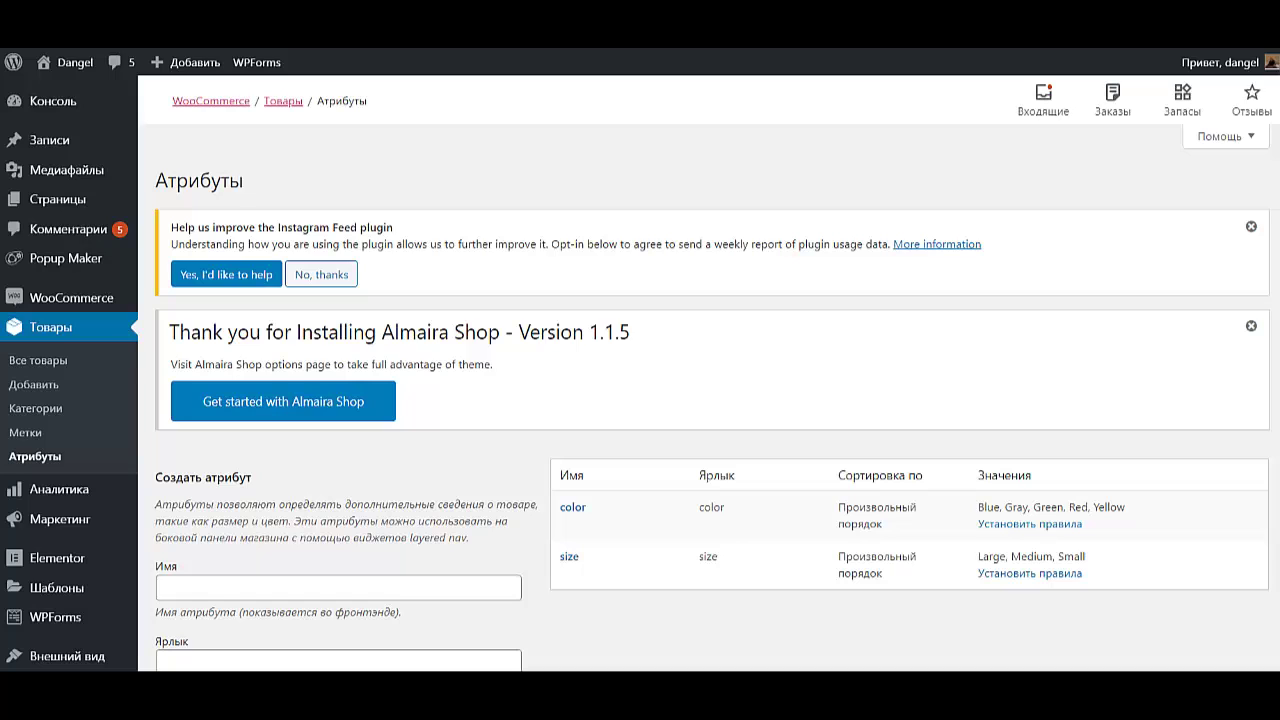
- Delete the existing color and size product attributes
mouse_move(572, 507)
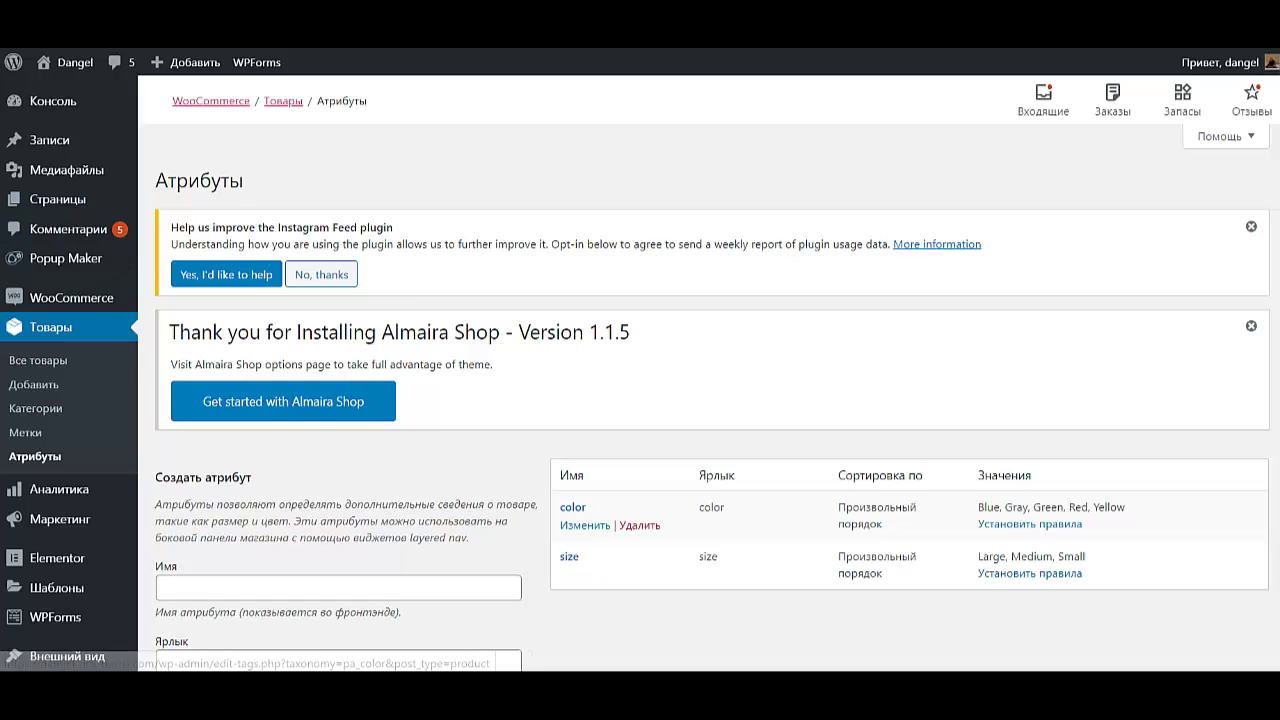
click(639, 525)
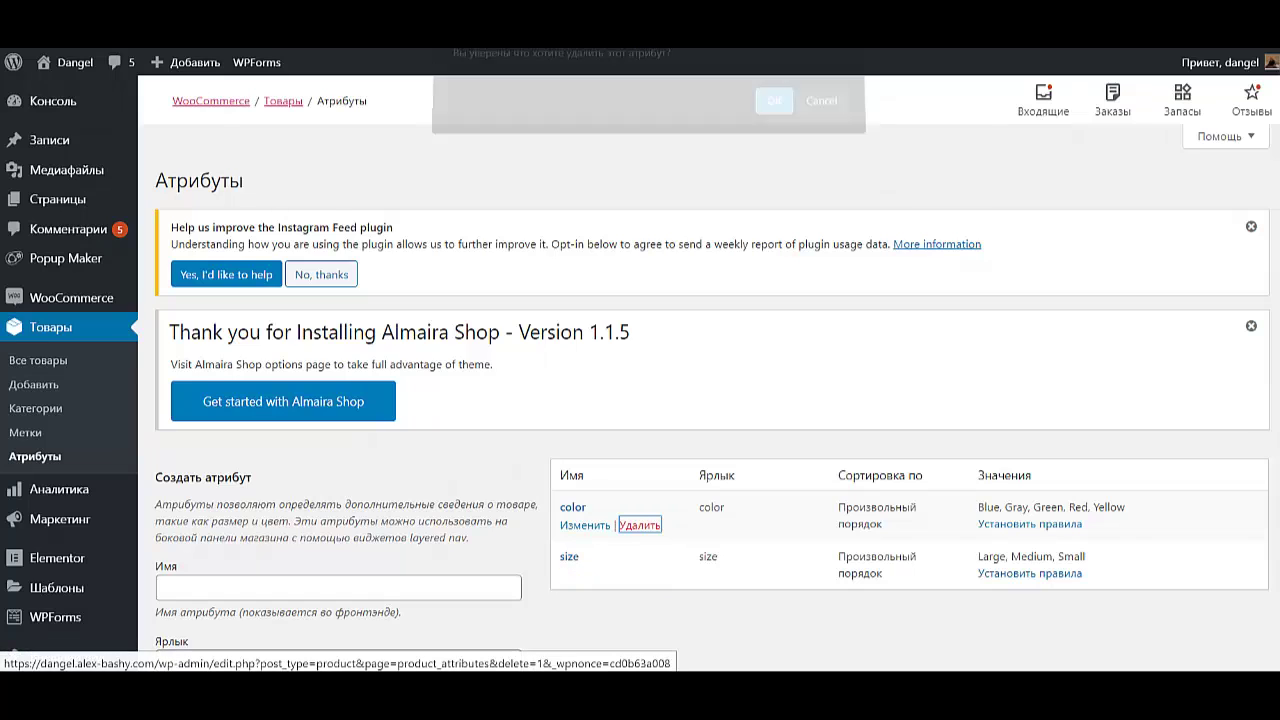
click(771, 113)
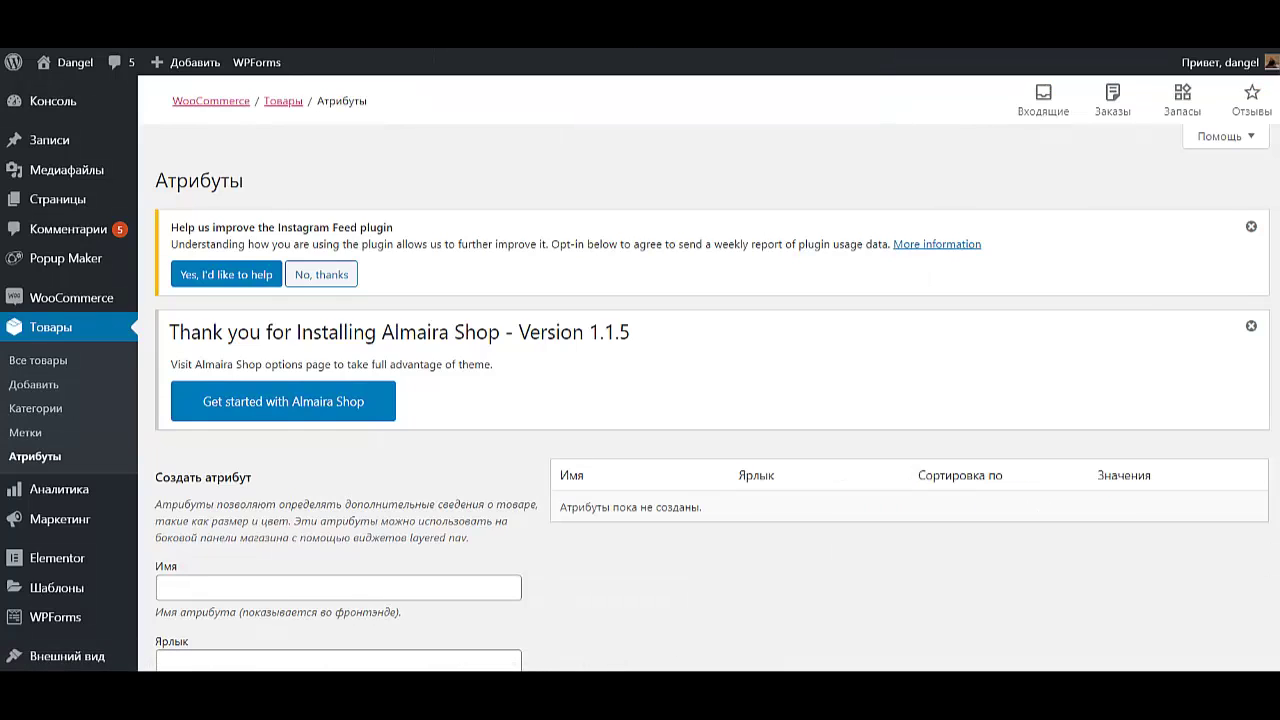
- Create a product attribute named ЦВЕТ with the default sort order
click(338, 588)
click(338, 588)
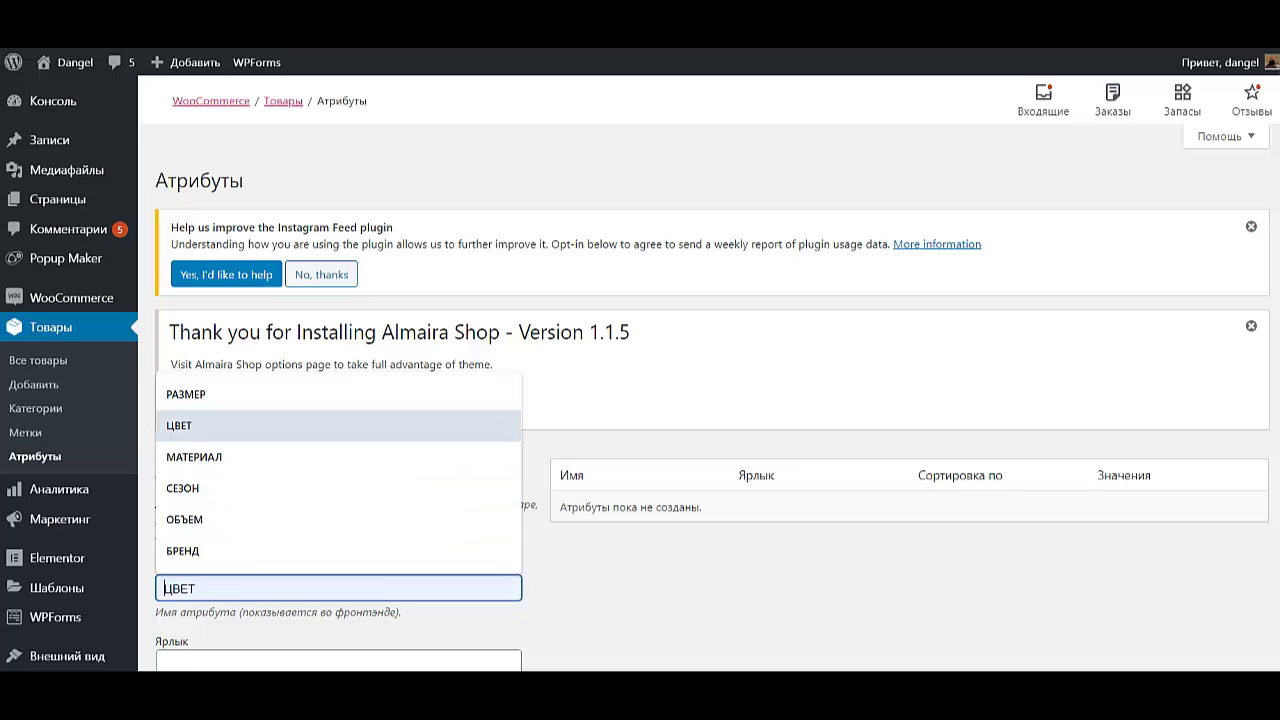
click(338, 426)
scroll(338, 426, down, 4)
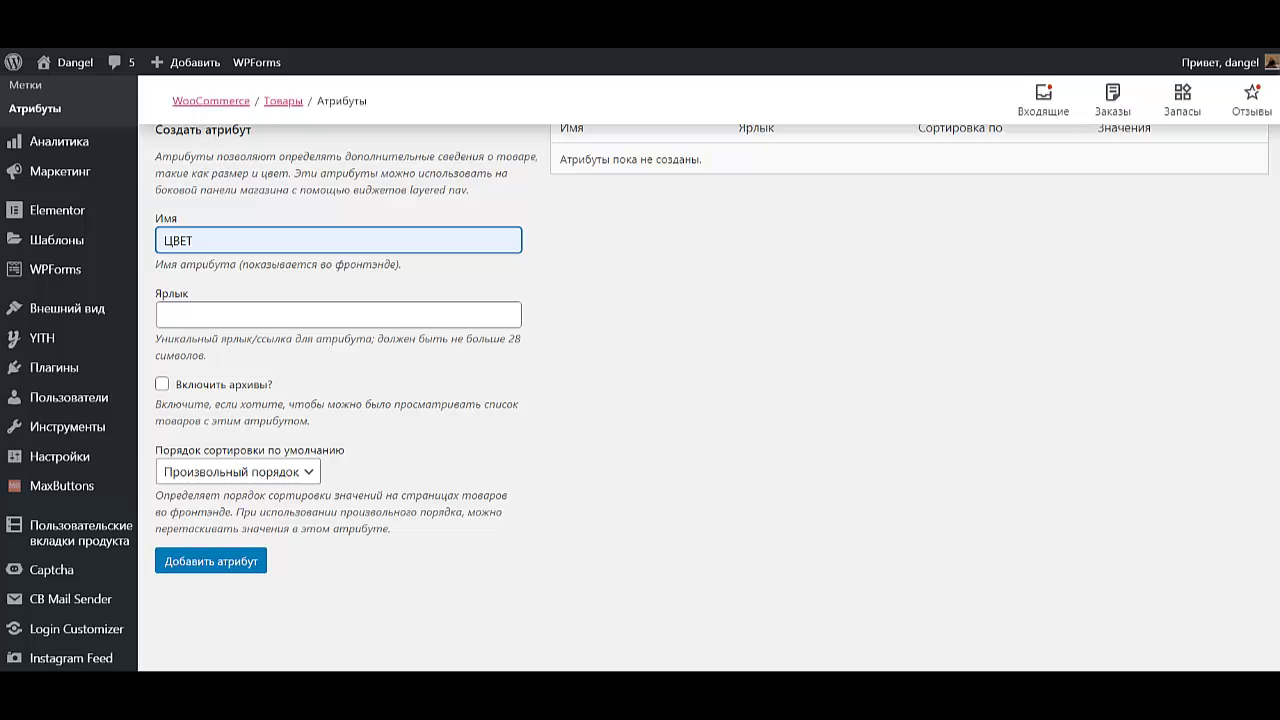
click(212, 561)
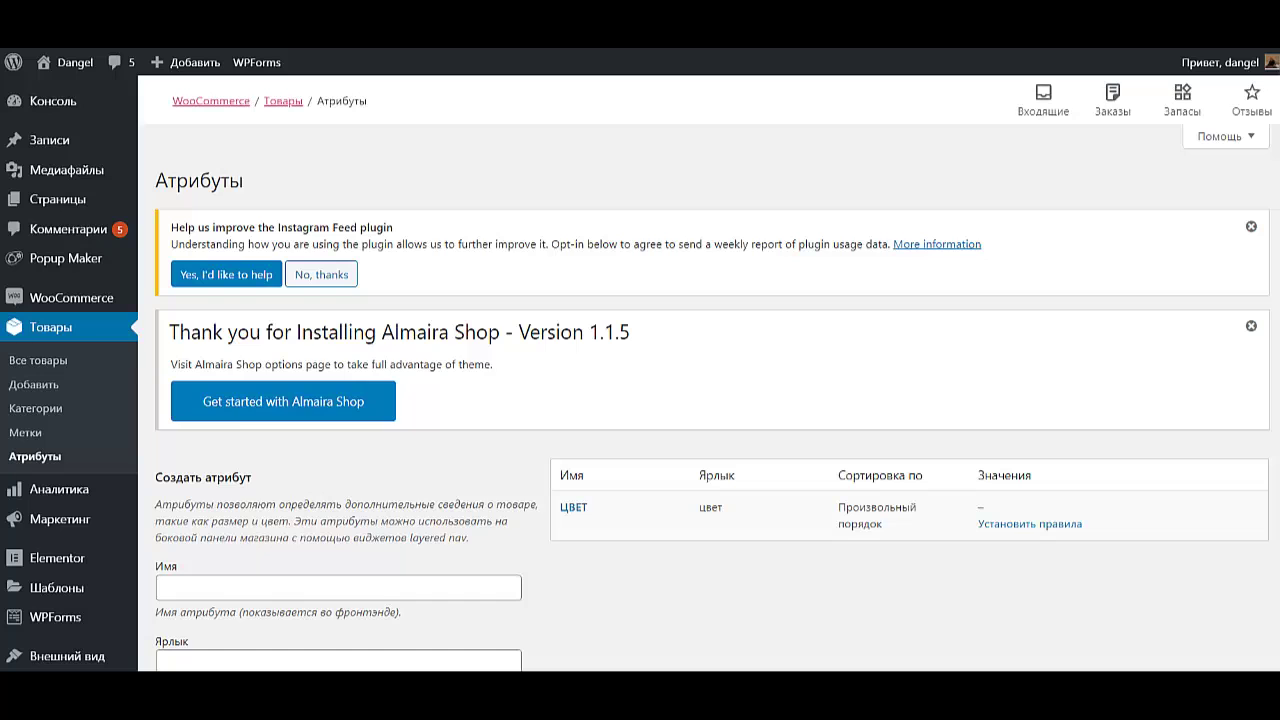
- Create a second product attribute named РАЗМЕР
double_click(338, 588)
click(186, 394)
scroll(338, 450, down, 5)
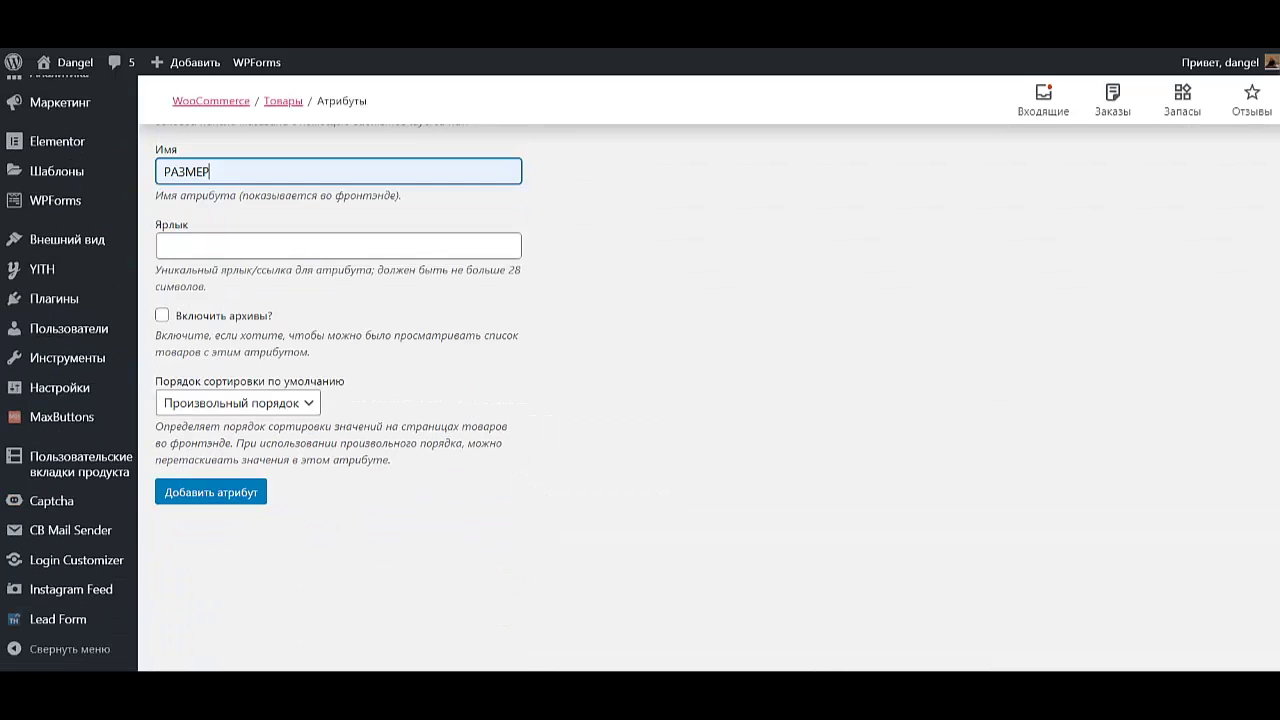
click(211, 492)
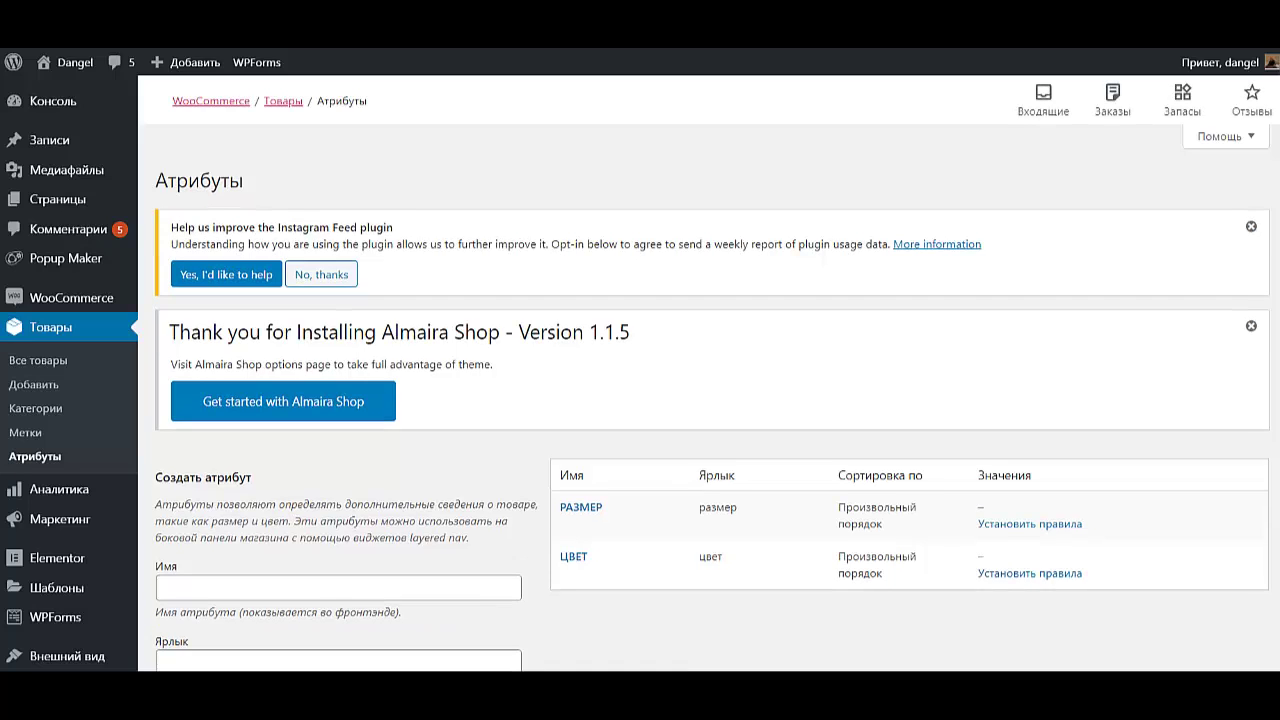
- Add the values S, M and L to the РАЗМЕР attribute
scroll(600, 350, down, 3)
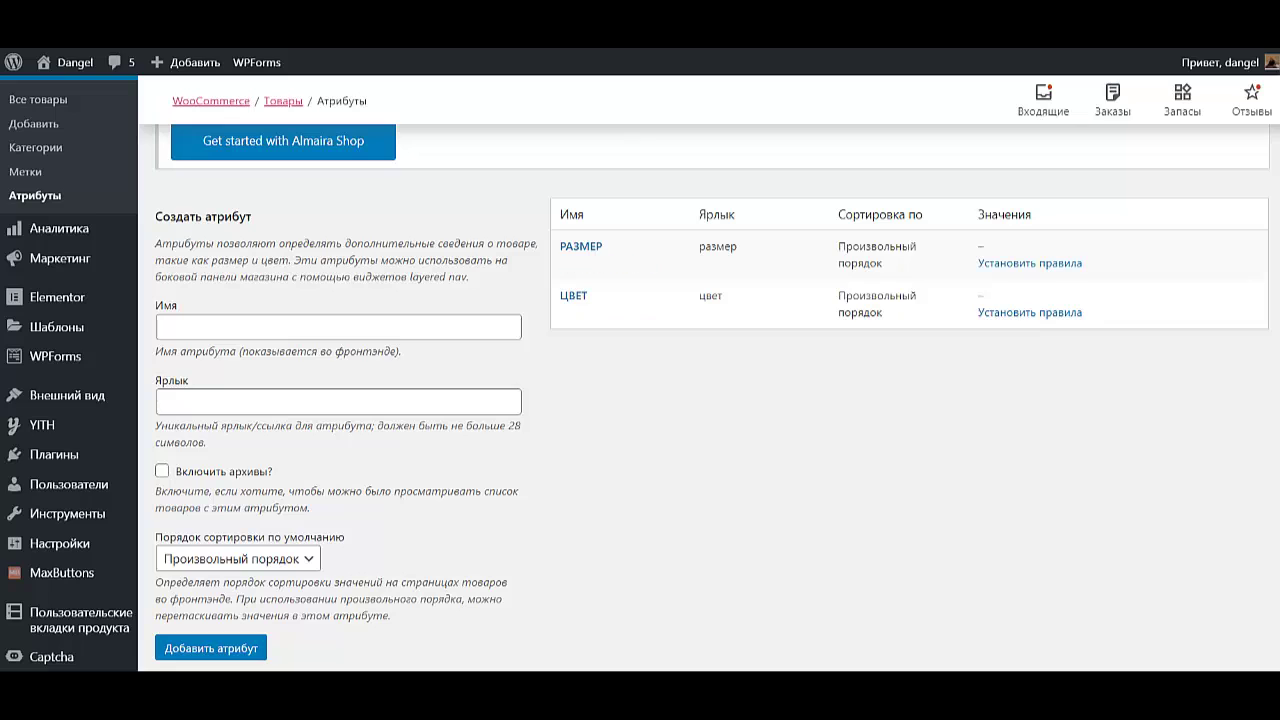
mouse_move(585, 314)
mouse_move(581, 246)
click(1030, 263)
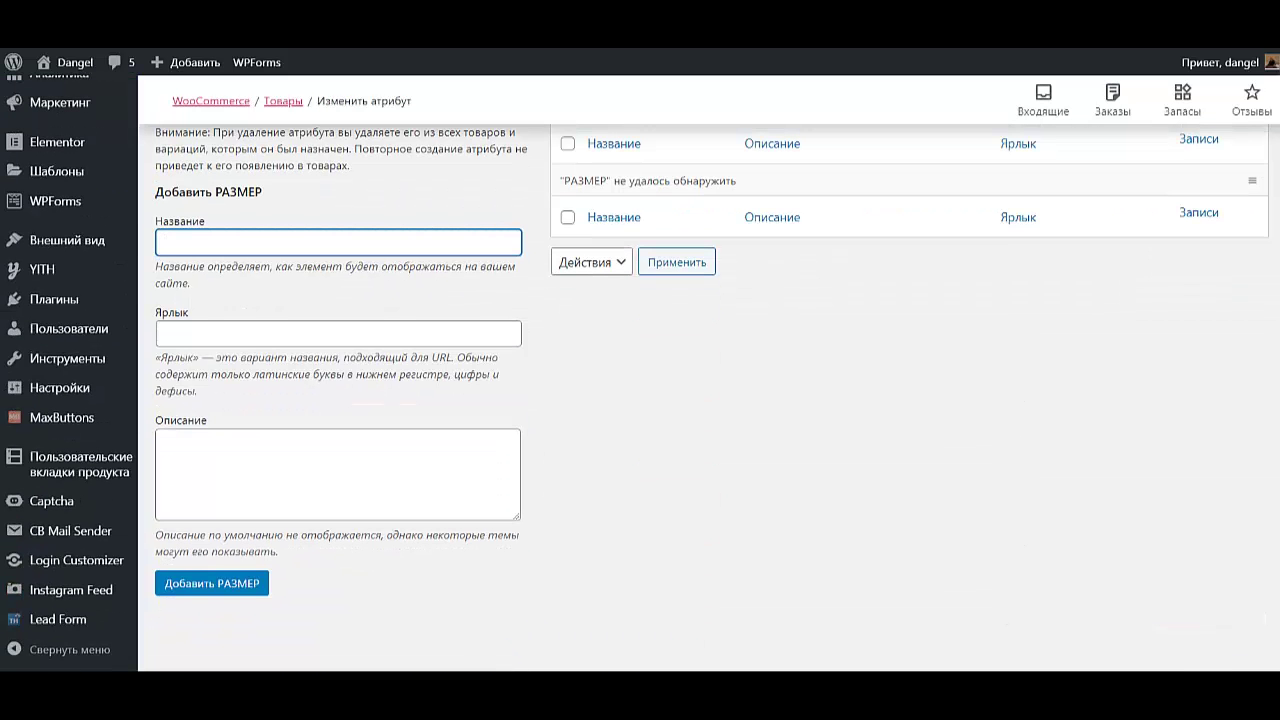
click(338, 243)
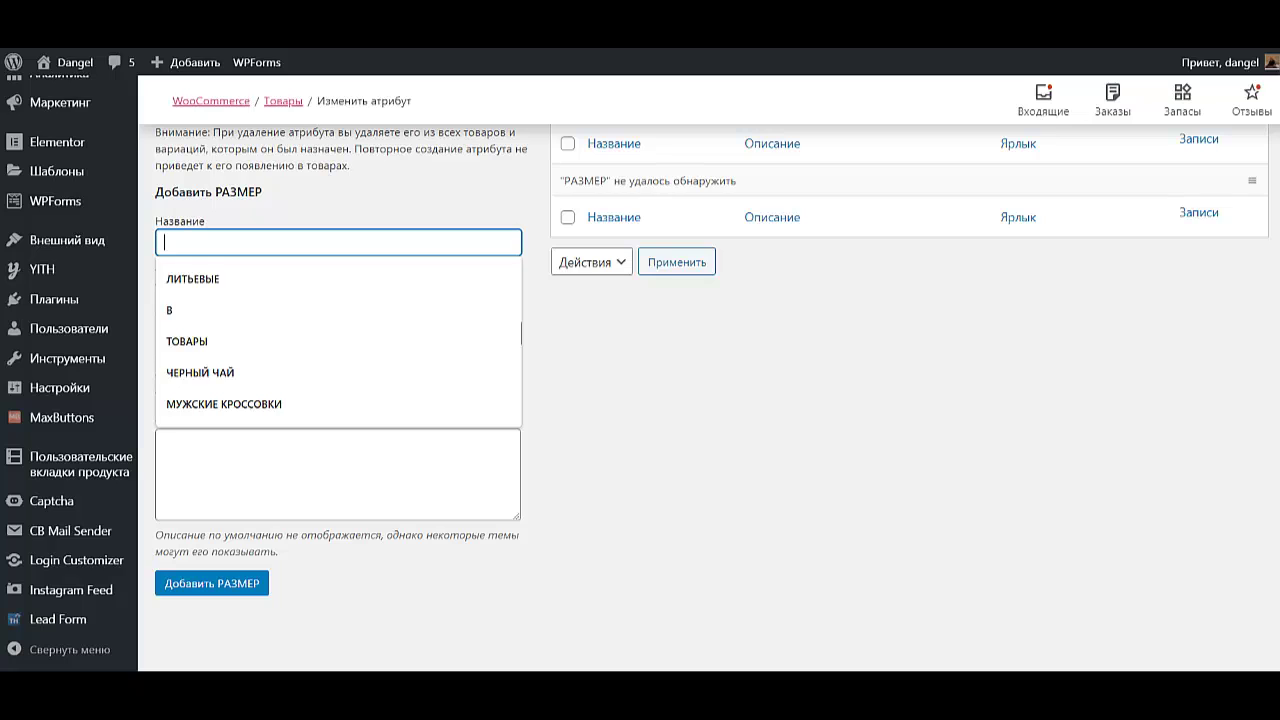
text(S)
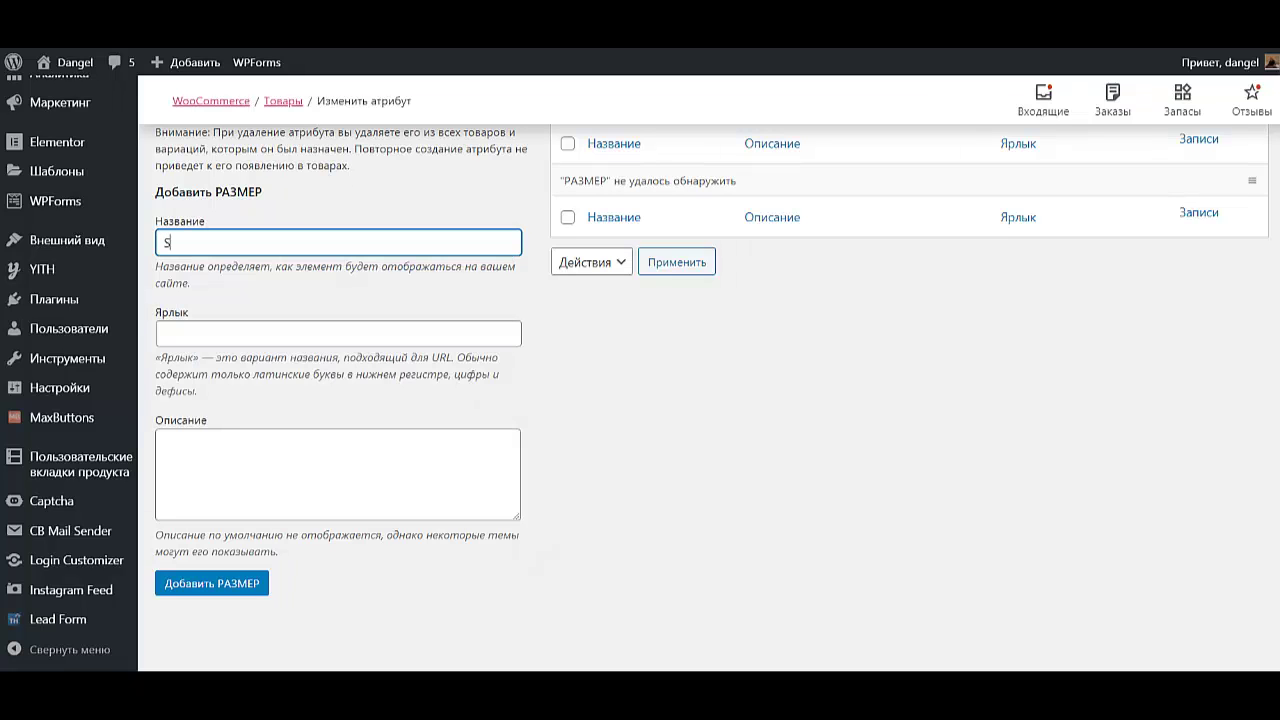
key(Return)
text(M)
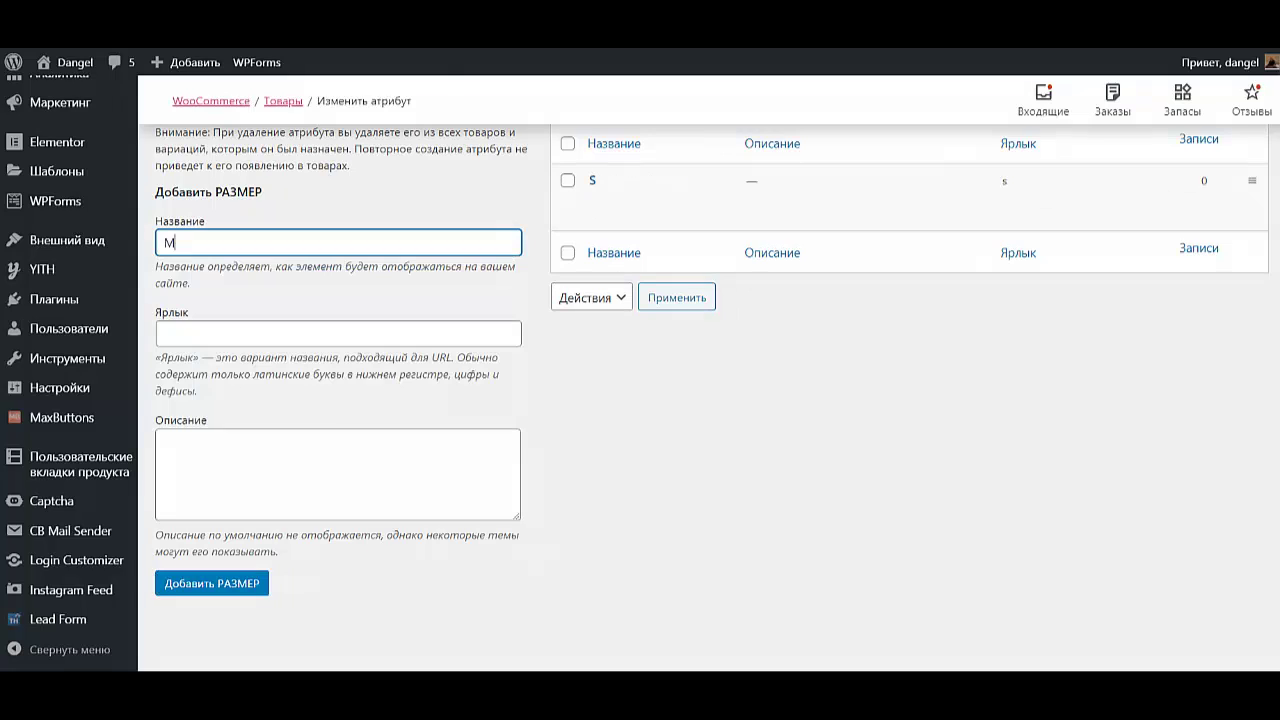
key(Return)
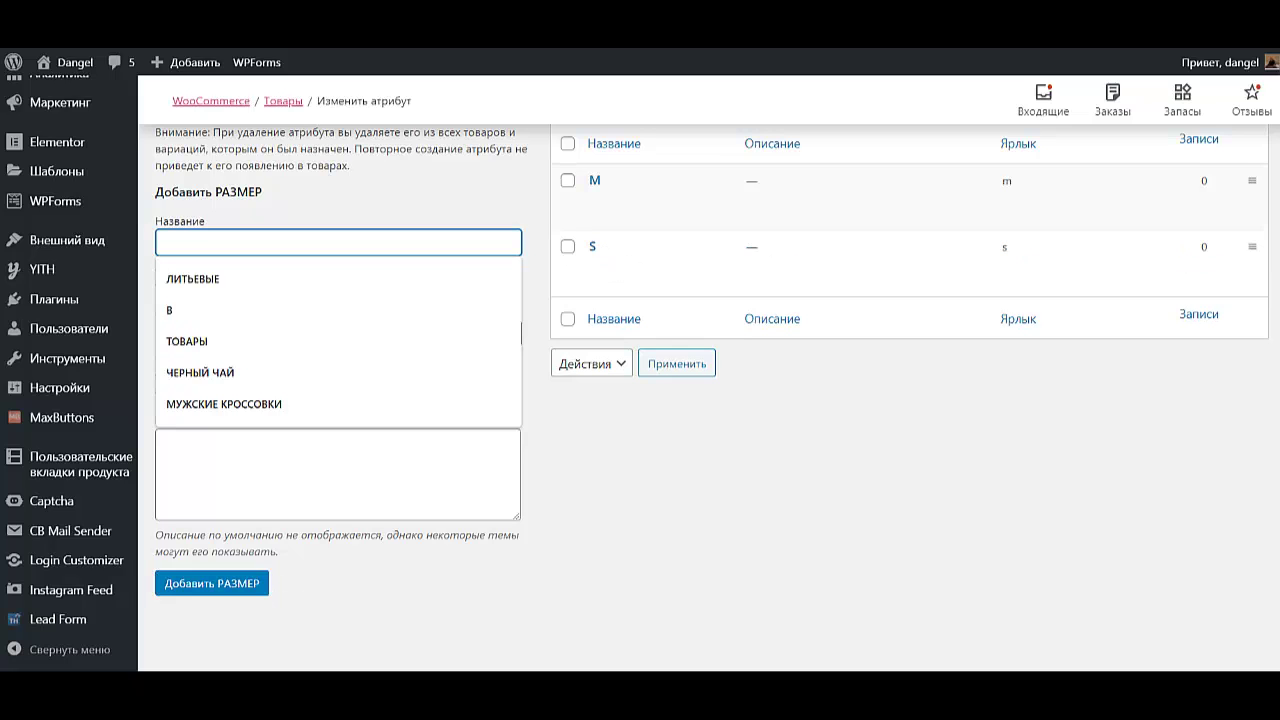
text(L)
key(Return)
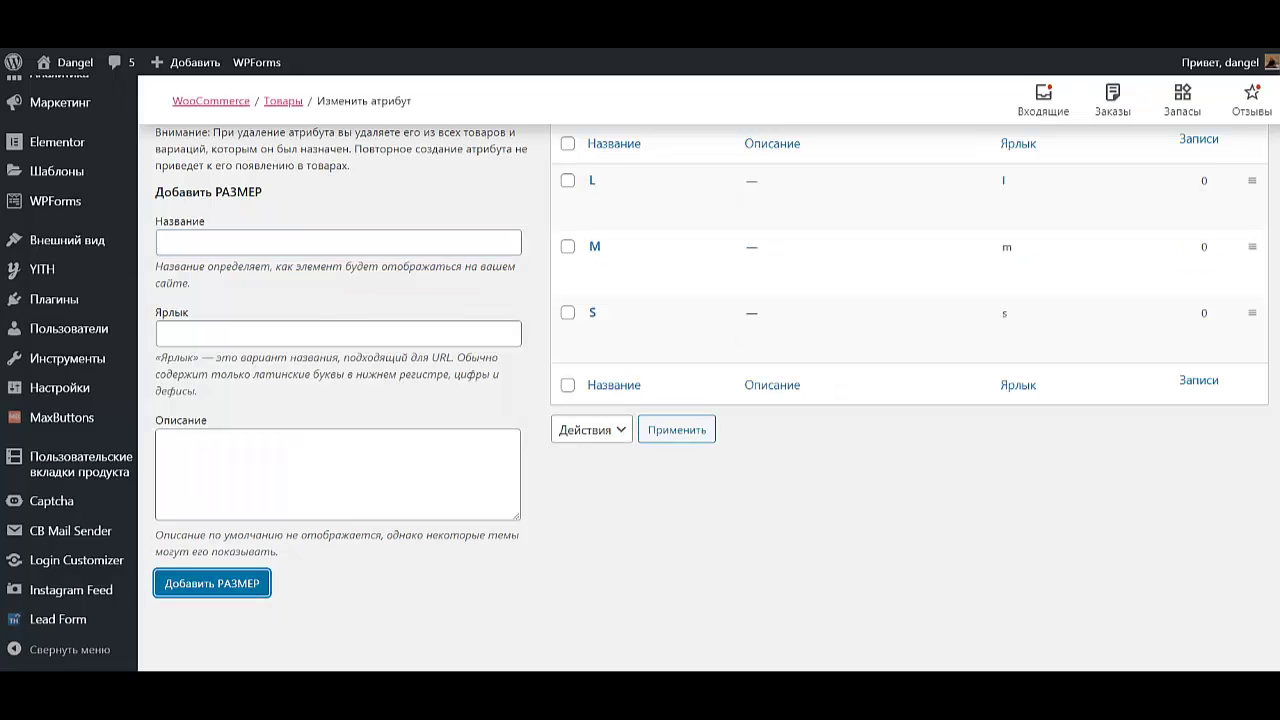
click(338, 242)
click(700, 530)
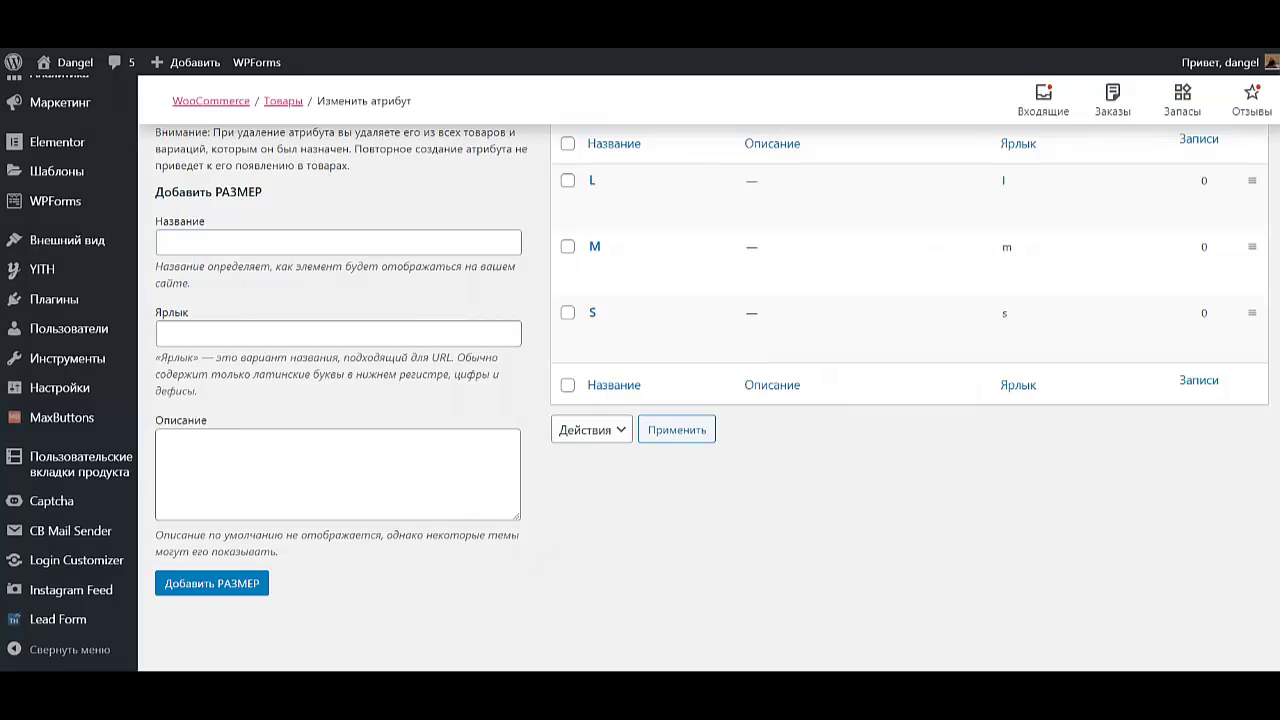
- Go back to the attributes list, open the values of ЦВЕТ and add the value СИНИЙ
scroll(700, 530, up, 3)
scroll(68, 417, down, 2)
scroll(66, 350, up, 1)
scroll(67, 363, up, 2)
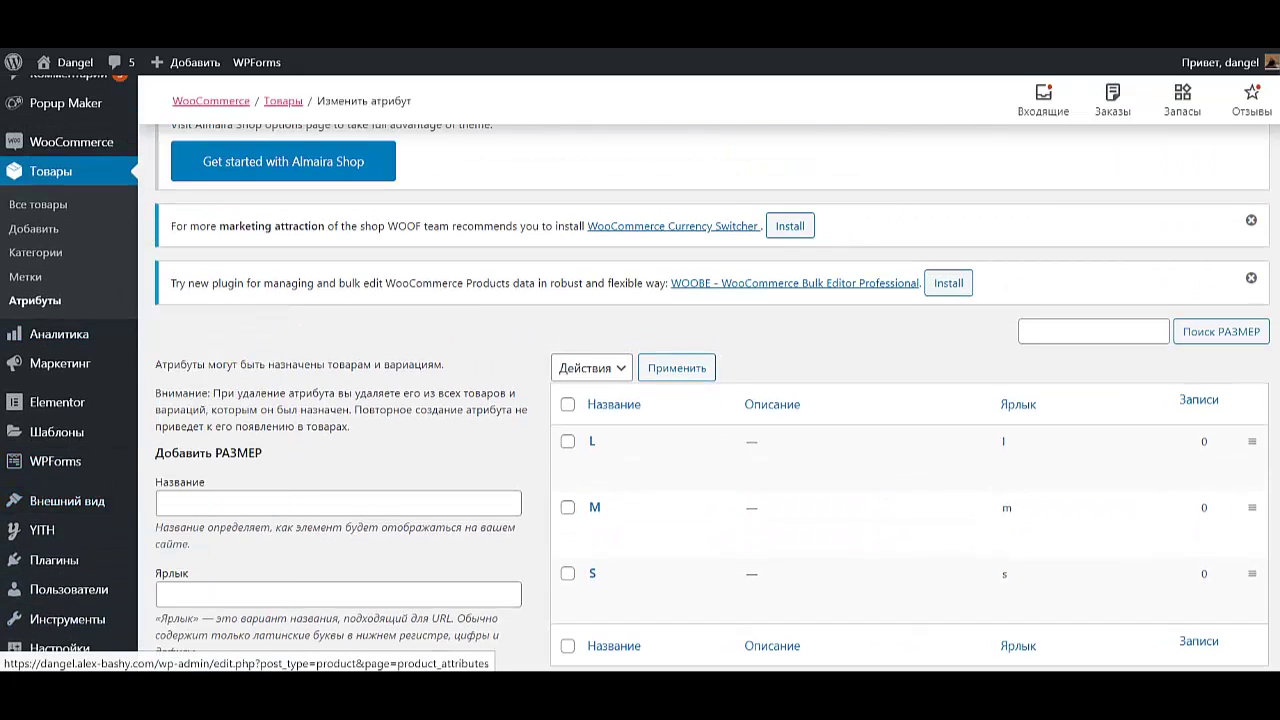
click(35, 300)
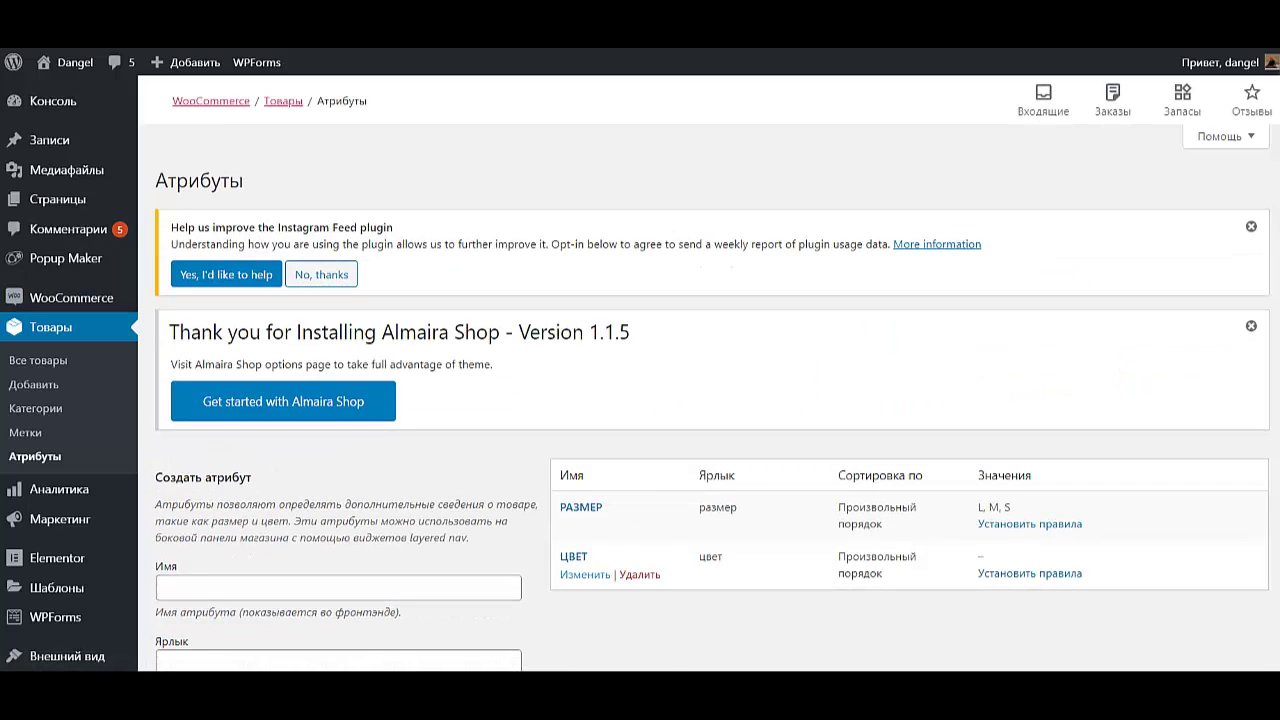
click(1030, 573)
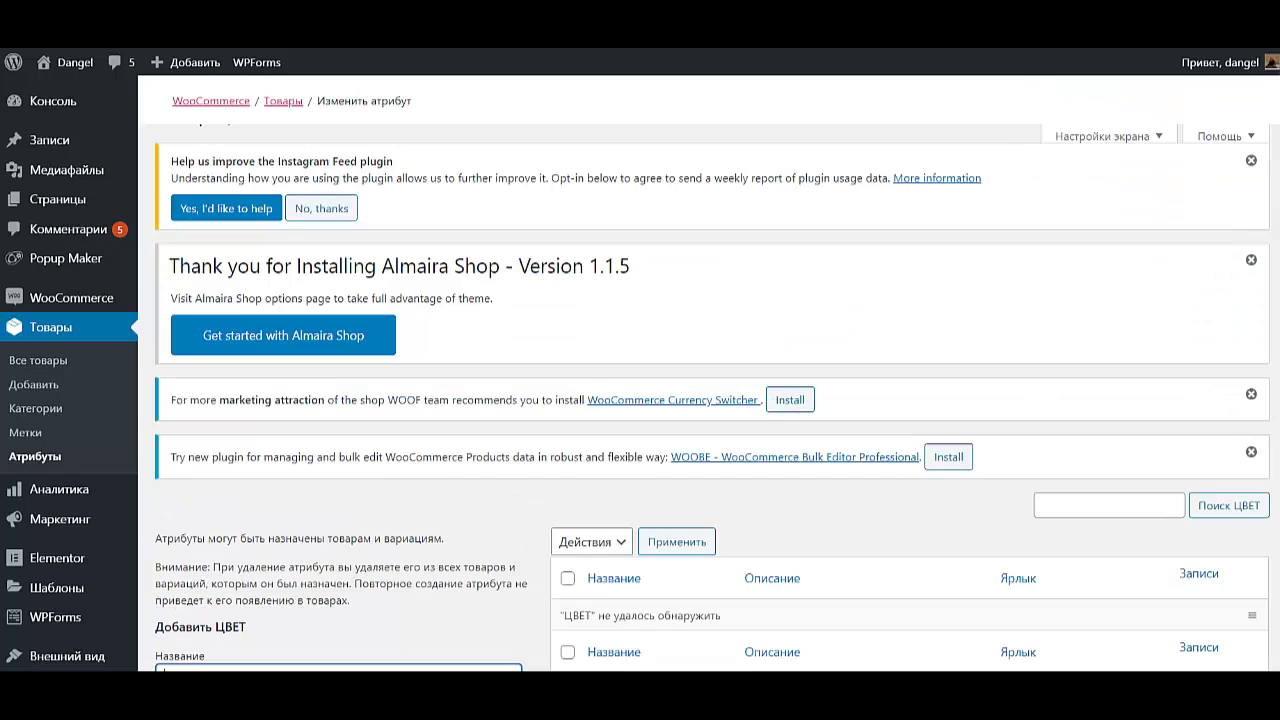
scroll(700, 400, down, 4)
click(338, 329)
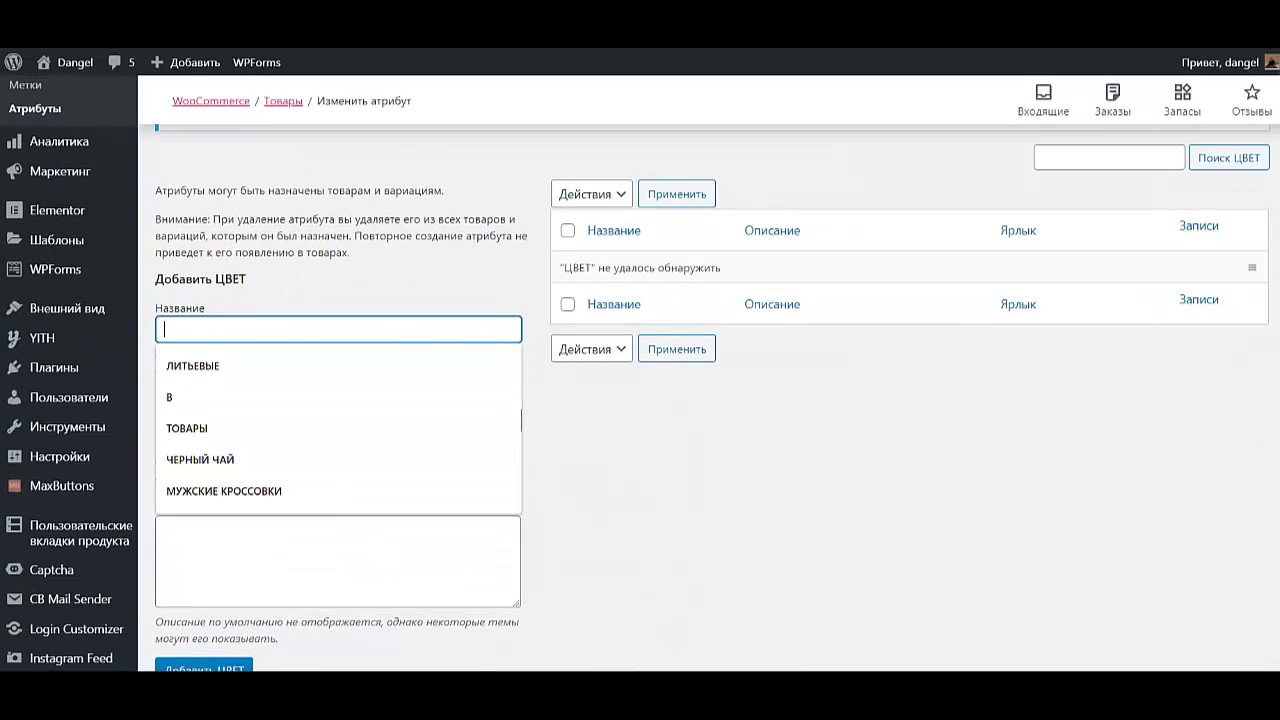
text(СИНИЙ)
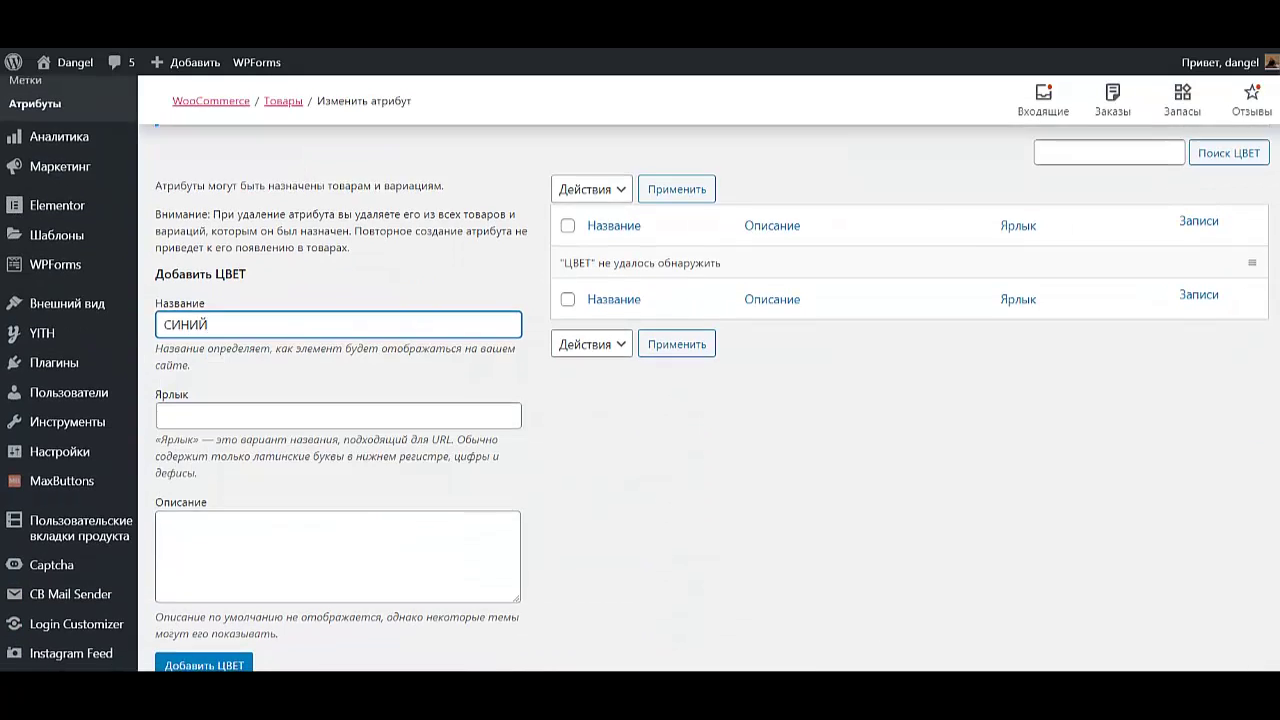
scroll(640, 400, down, 2)
click(204, 517)
- Add the value ГОЛУБОЙ to the ЦВЕТ attribute
scroll(204, 517, up, 3)
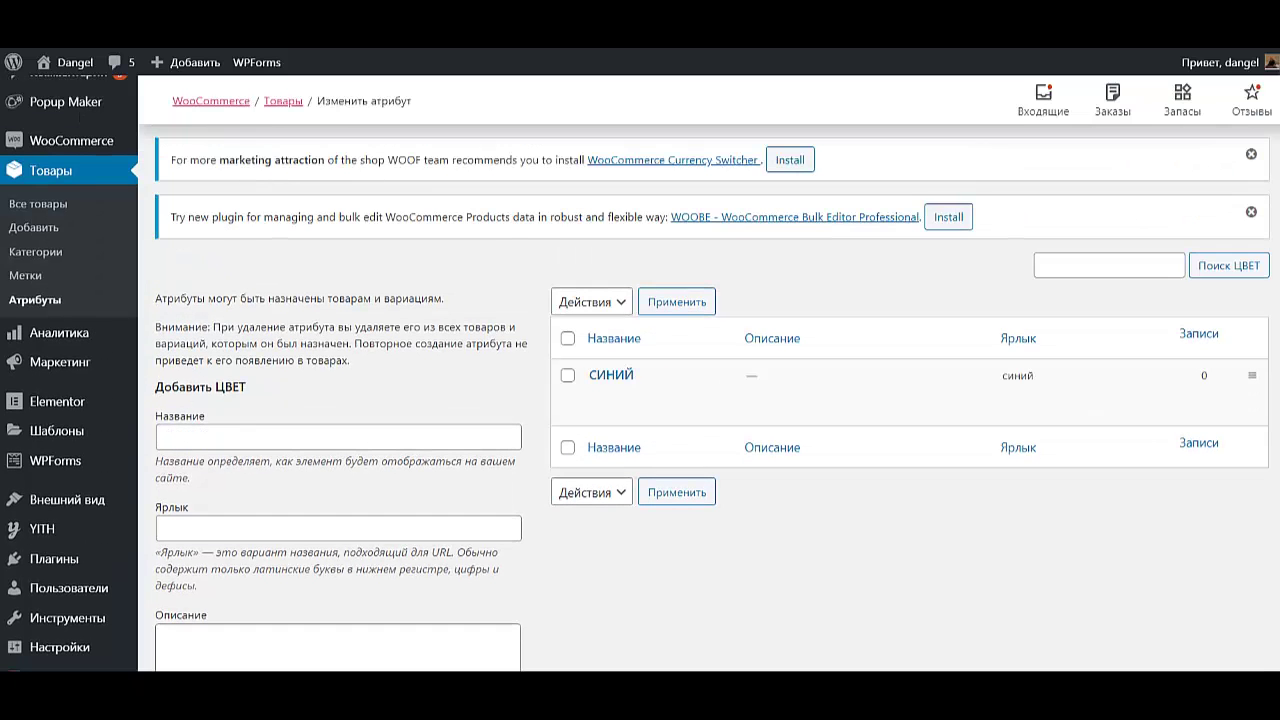
click(338, 437)
text(ГОЛ)
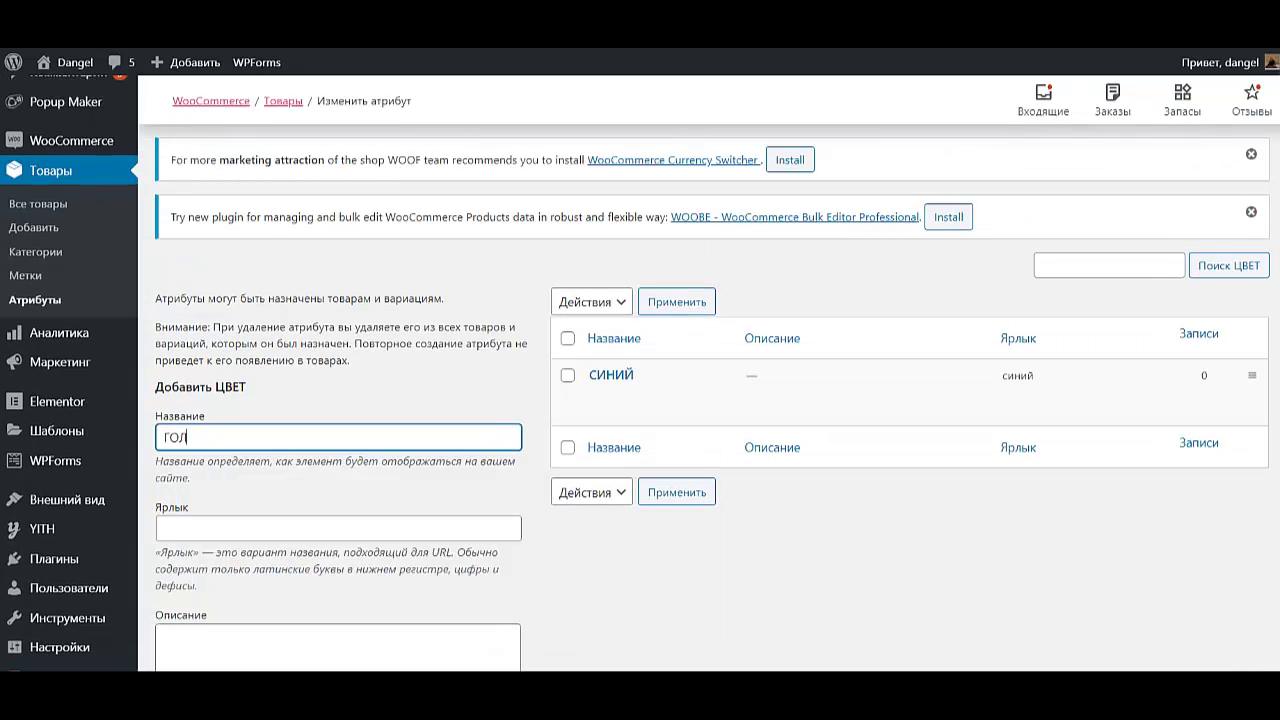
text(УБОЙ)
scroll(640, 400, down, 3)
key(Return)
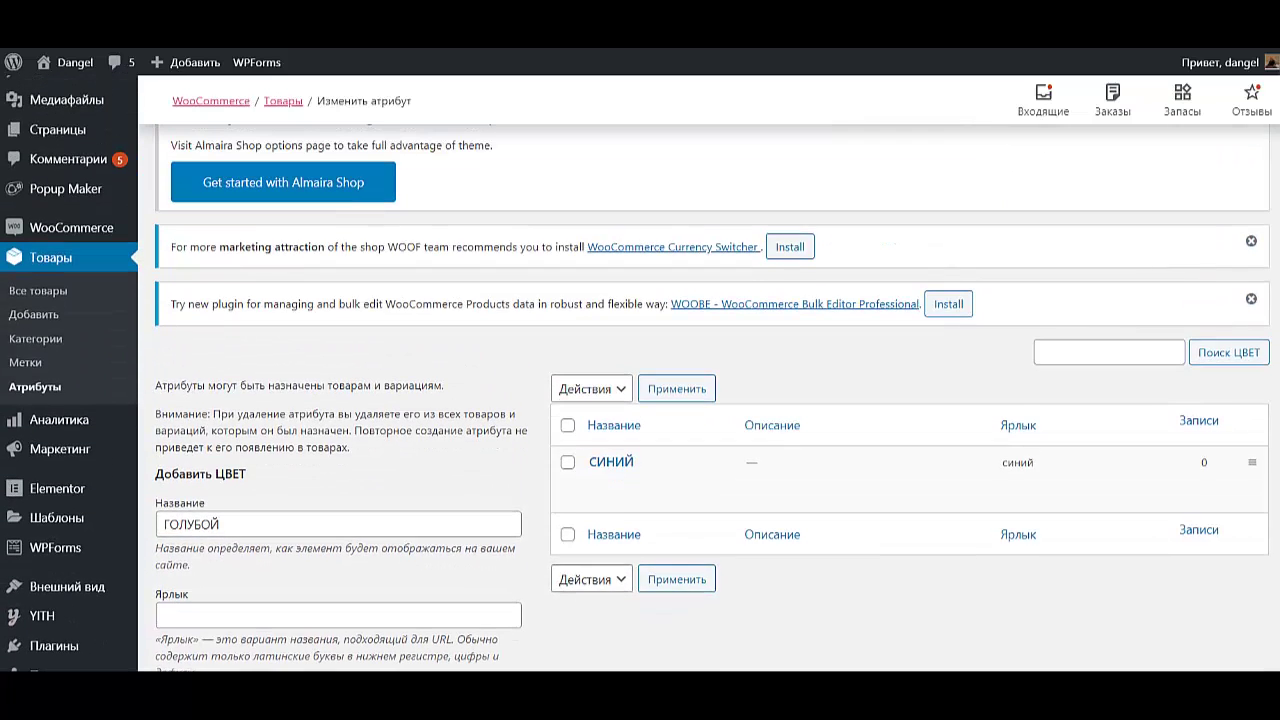
- Add the value ЧЕРНЫЙ to the ЦВЕТ attribute and return to the attributes list
text(ЧЕРНЫЙ)
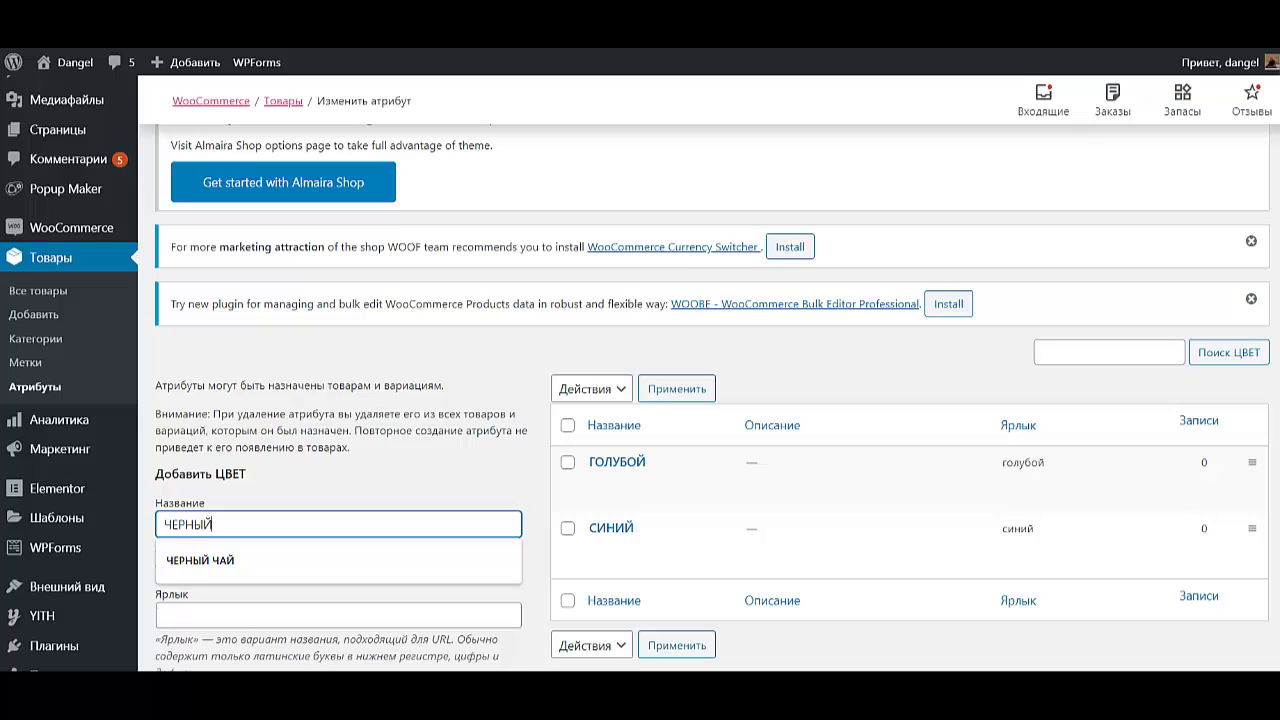
scroll(640, 400, down, 5)
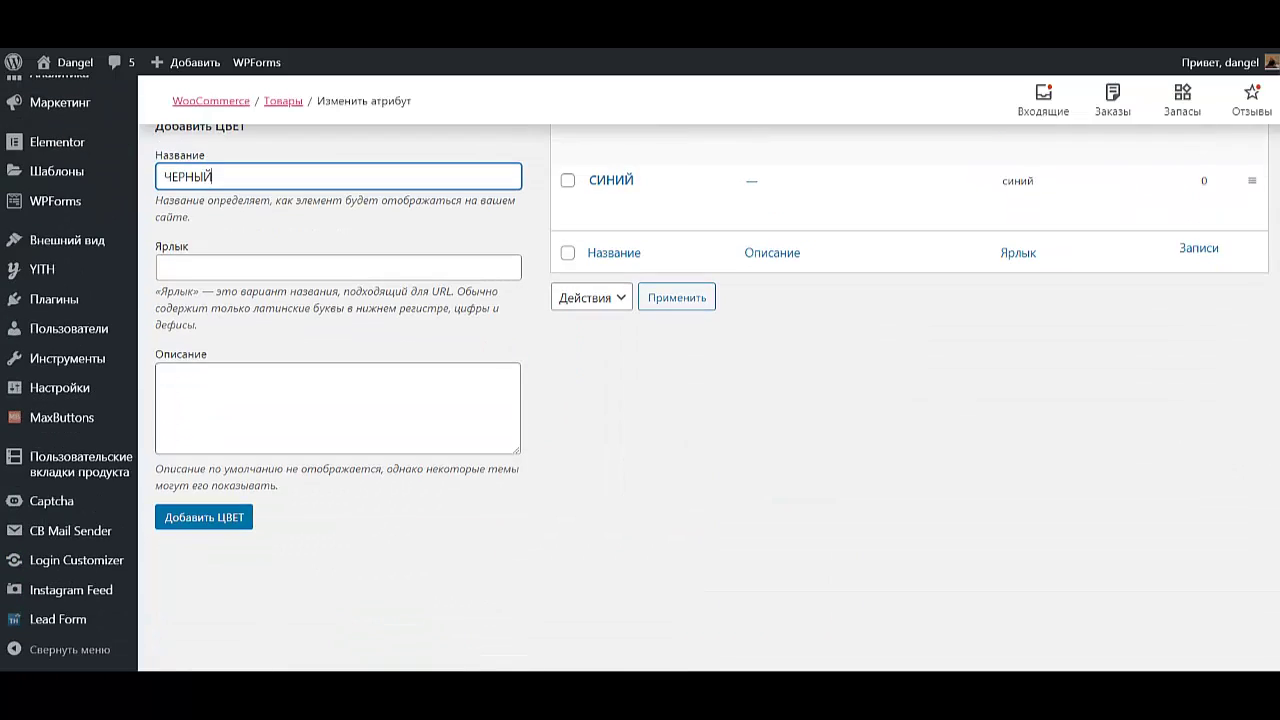
key(Return)
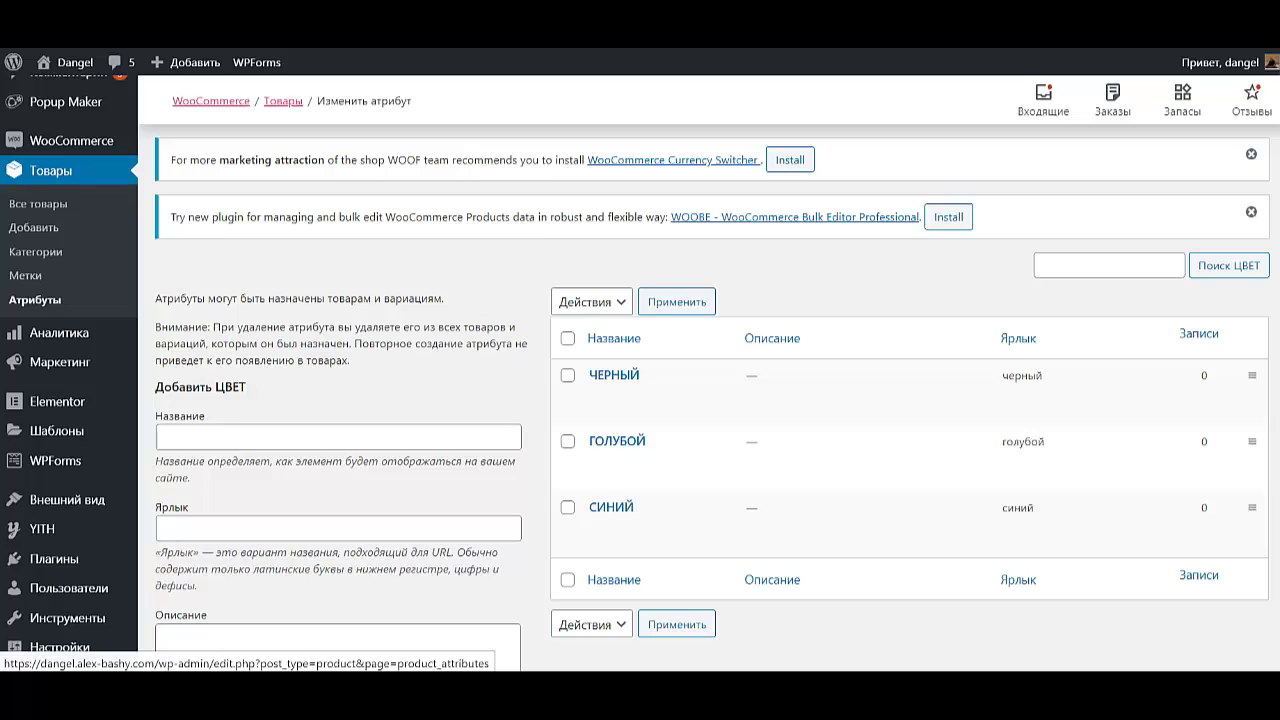
click(35, 299)
scroll(640, 400, down, 3)
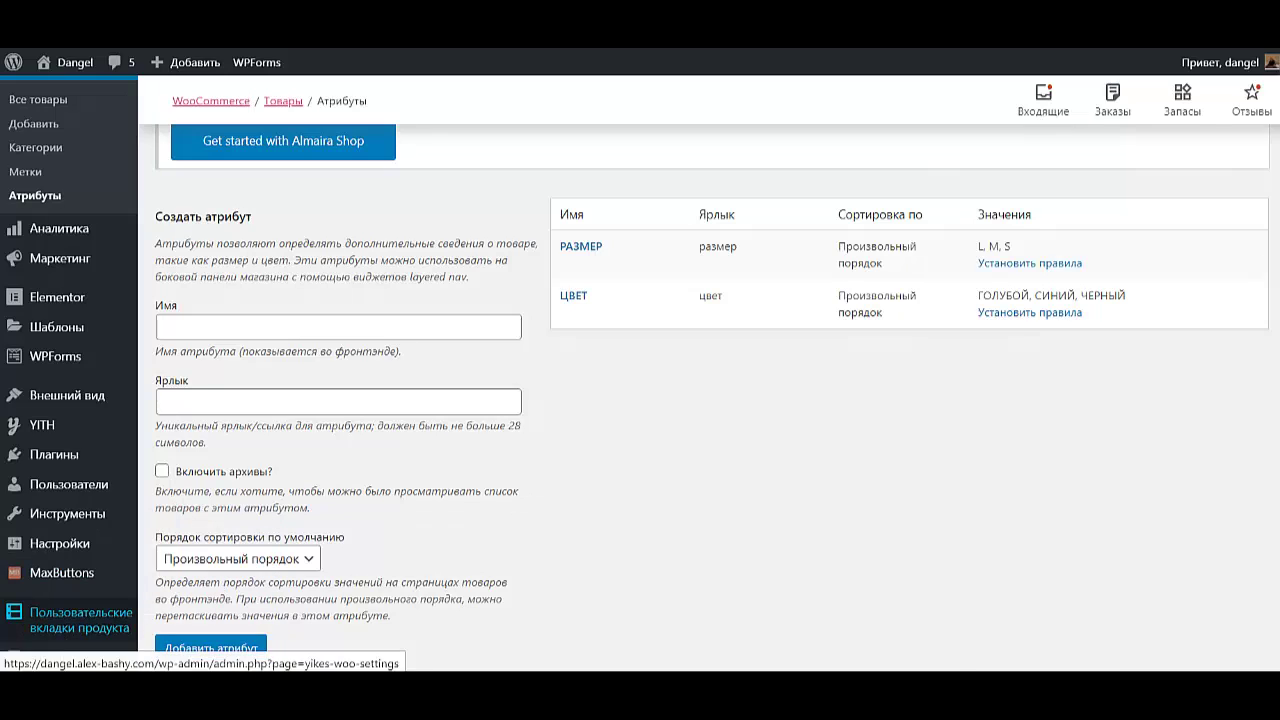
- Start a new saved custom product tab and name it КУПИТЬ ЗА КЛИК
click(80, 620)
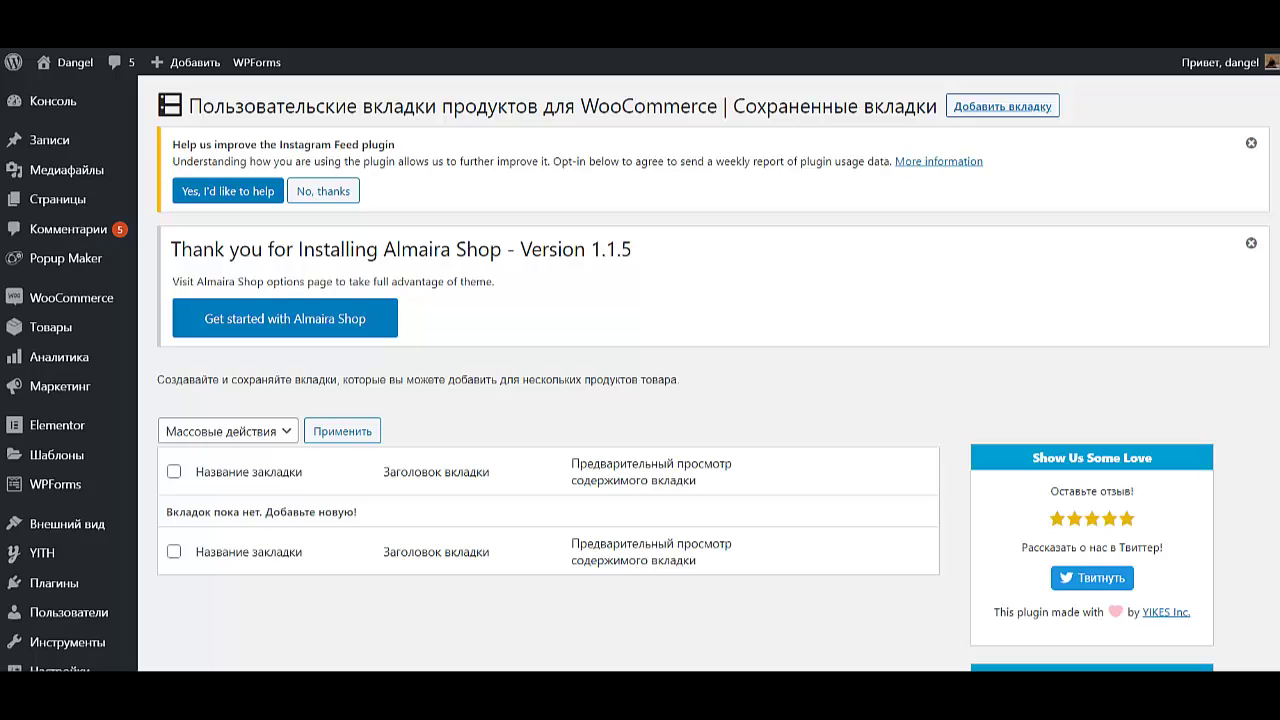
click(1002, 106)
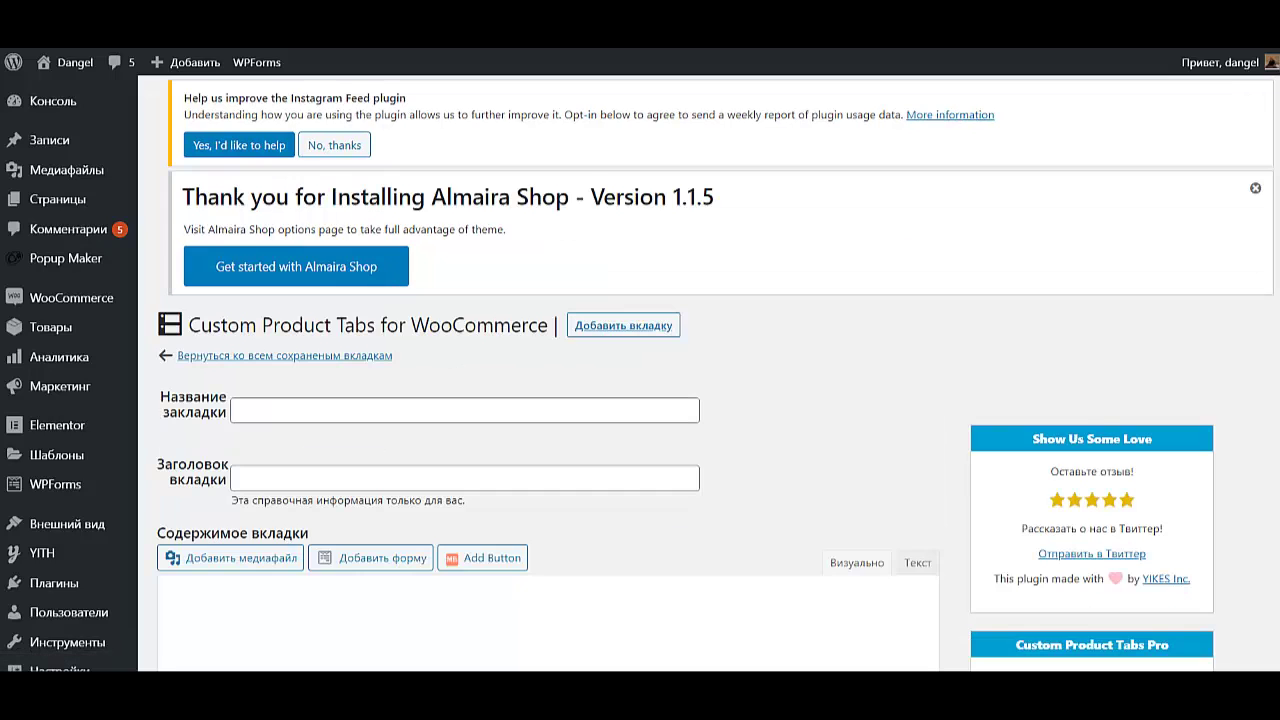
click(400, 429)
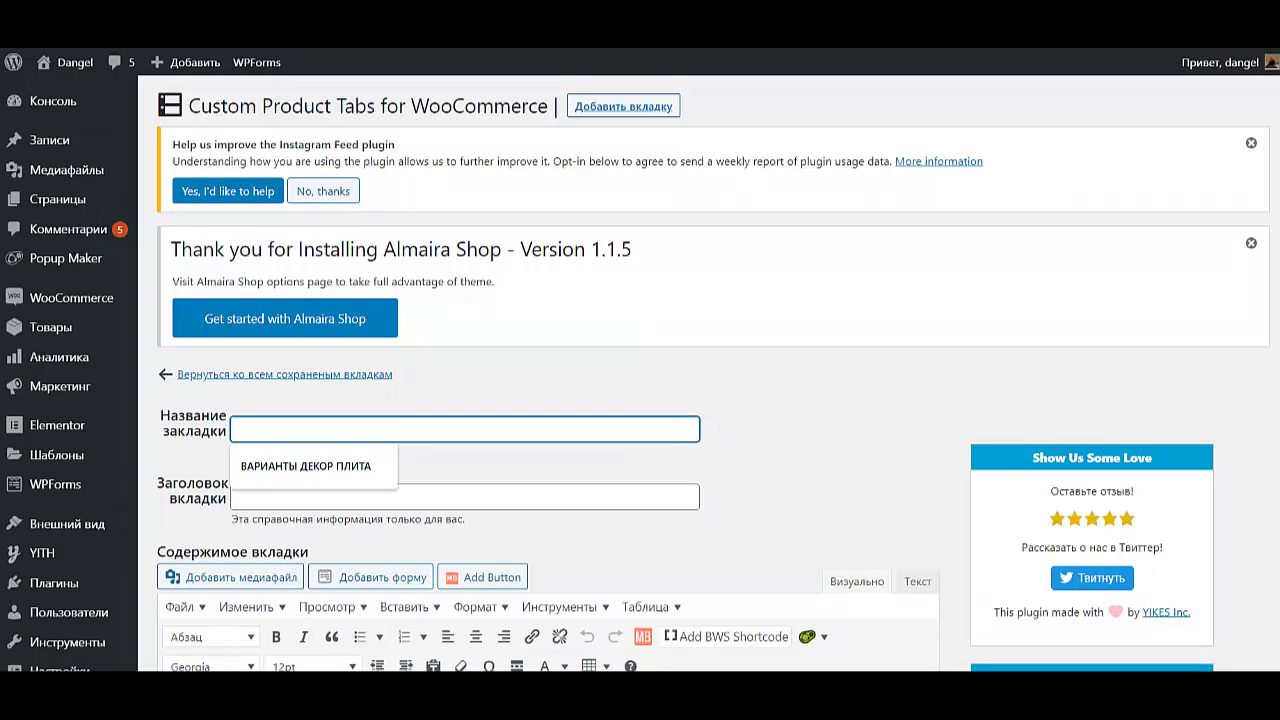
text(КУПИТЬ ЗА КЛИК)
scroll(640, 376, down, 4)
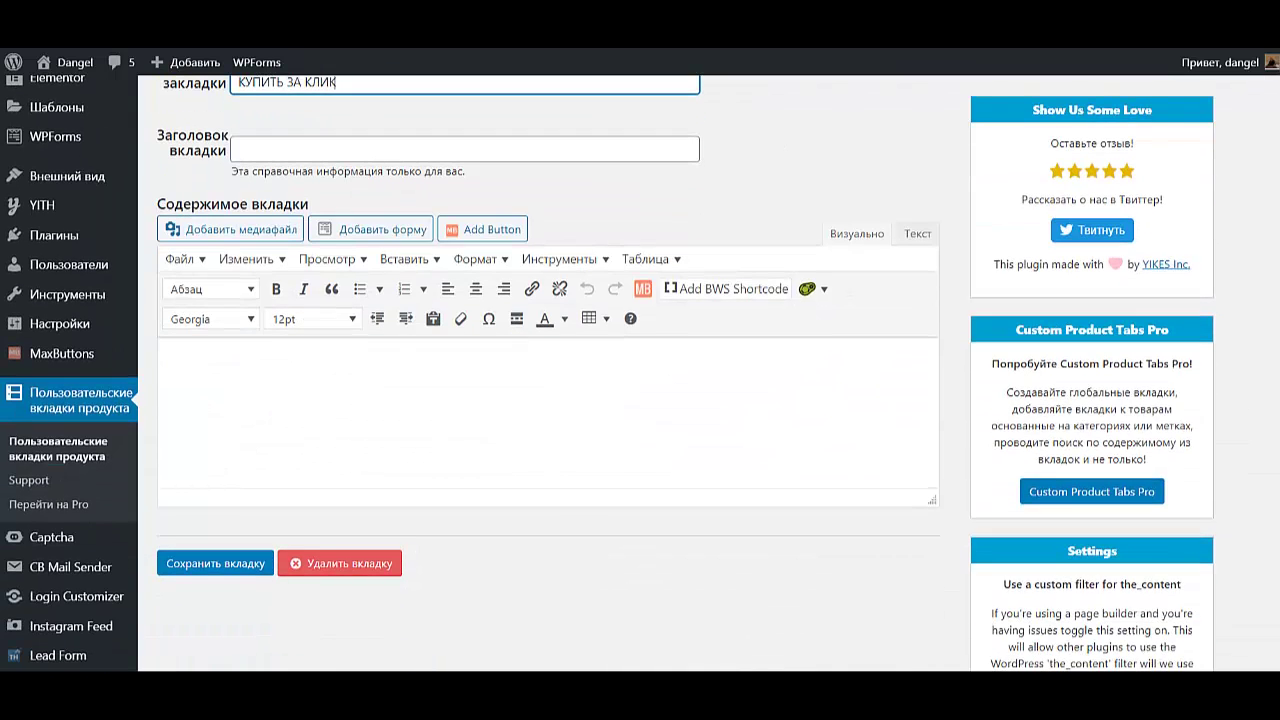
- Insert the КУПИТЬ ЗА КЛИК form into the tab's content and save the tab
click(168, 362)
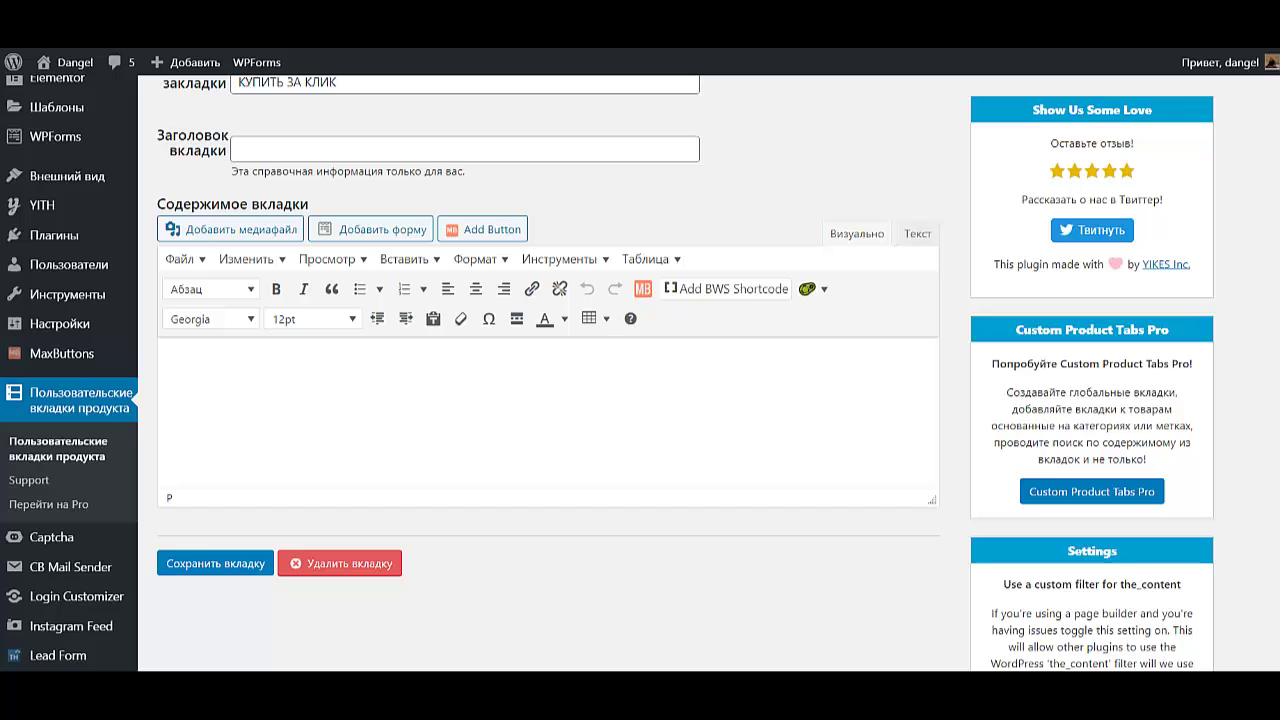
click(370, 229)
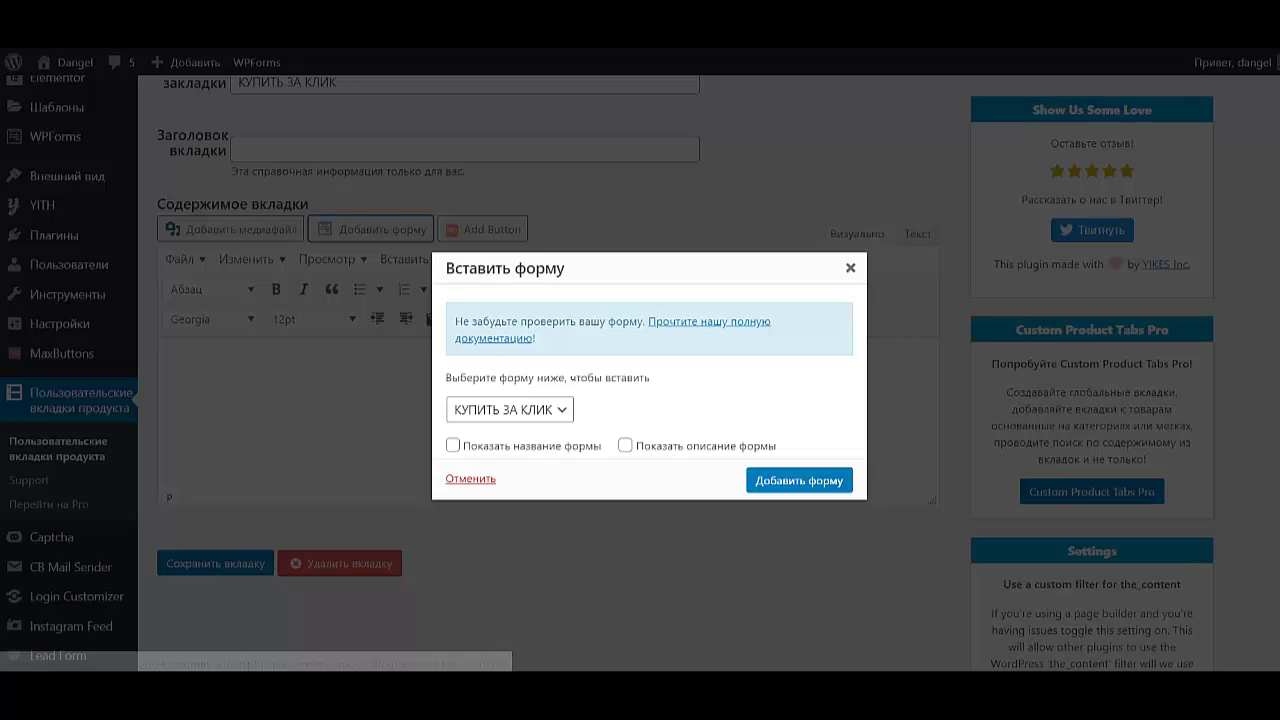
click(510, 410)
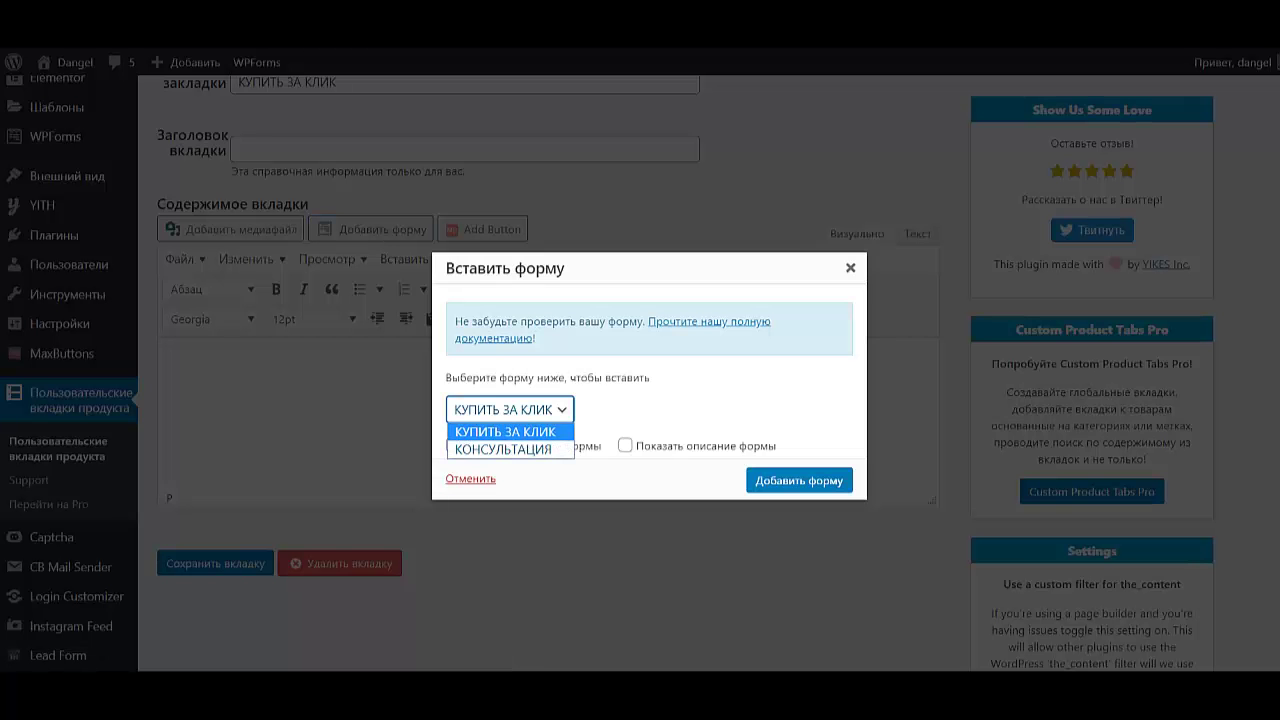
click(505, 431)
click(799, 480)
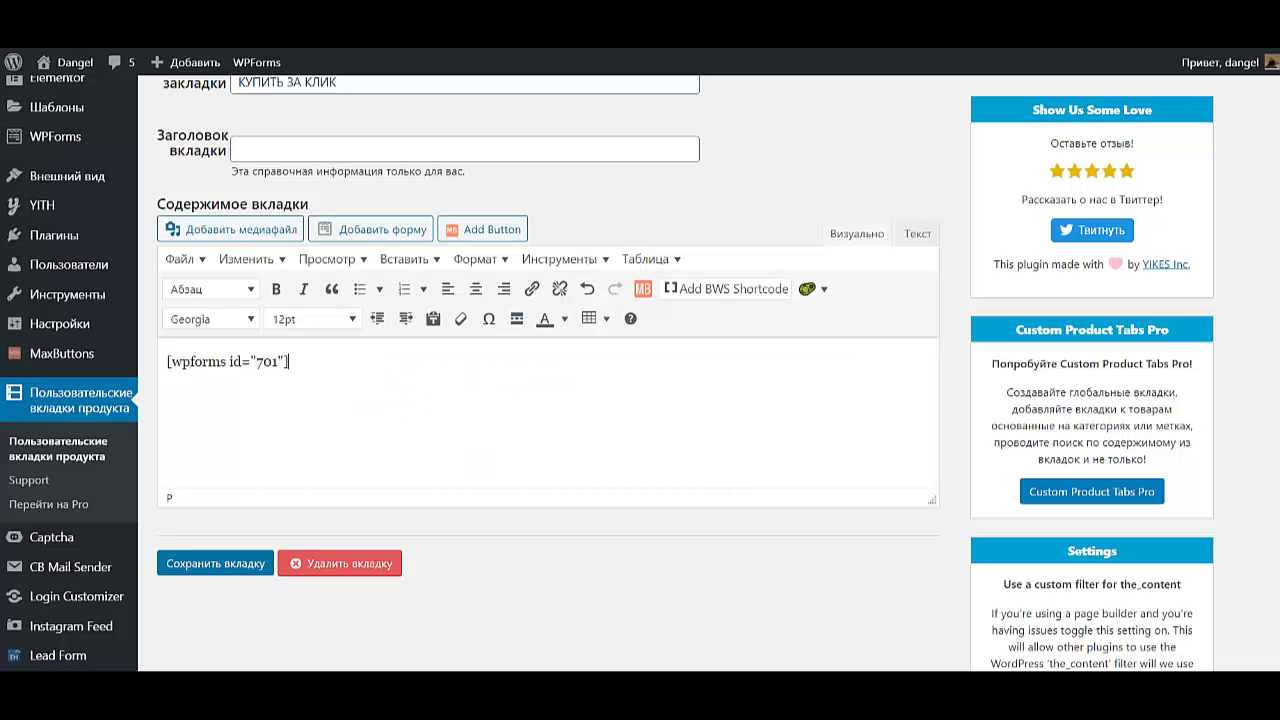
click(215, 563)
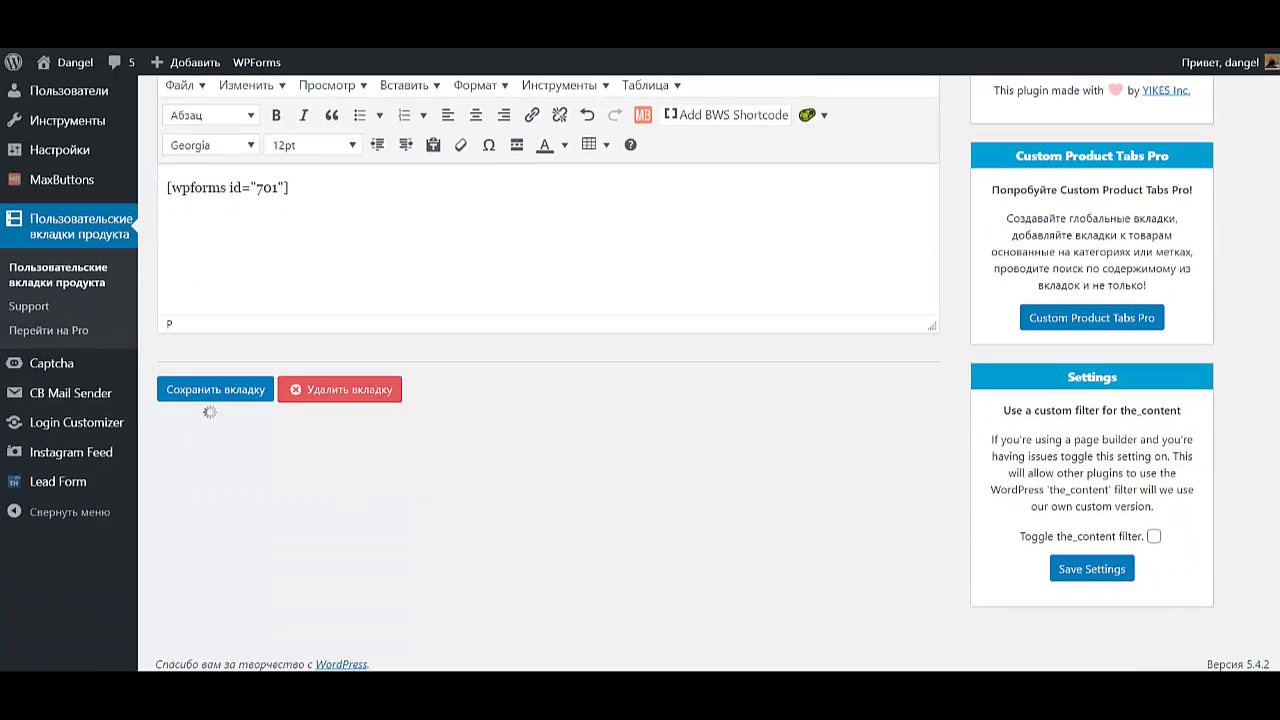
scroll(640, 374, down, 5)
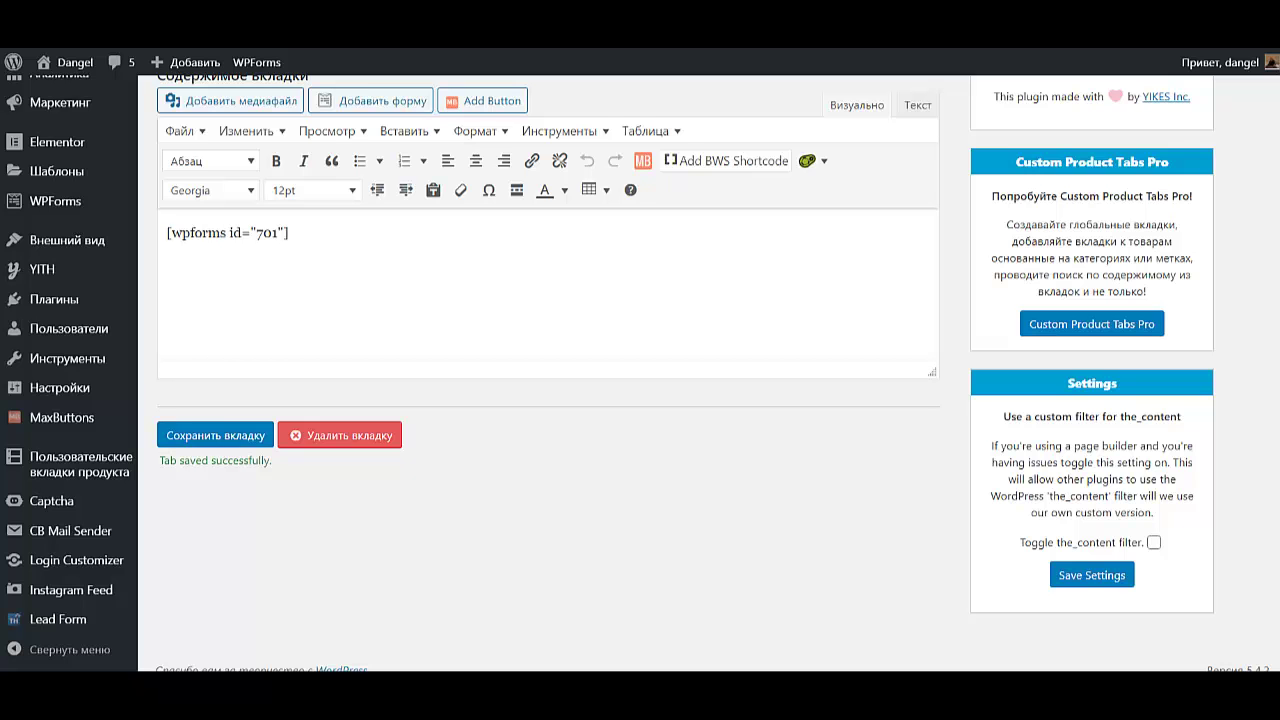
- Start another saved custom product tab and name it ДОСТАВКА И ОПЛАТА
scroll(548, 370, up, 4)
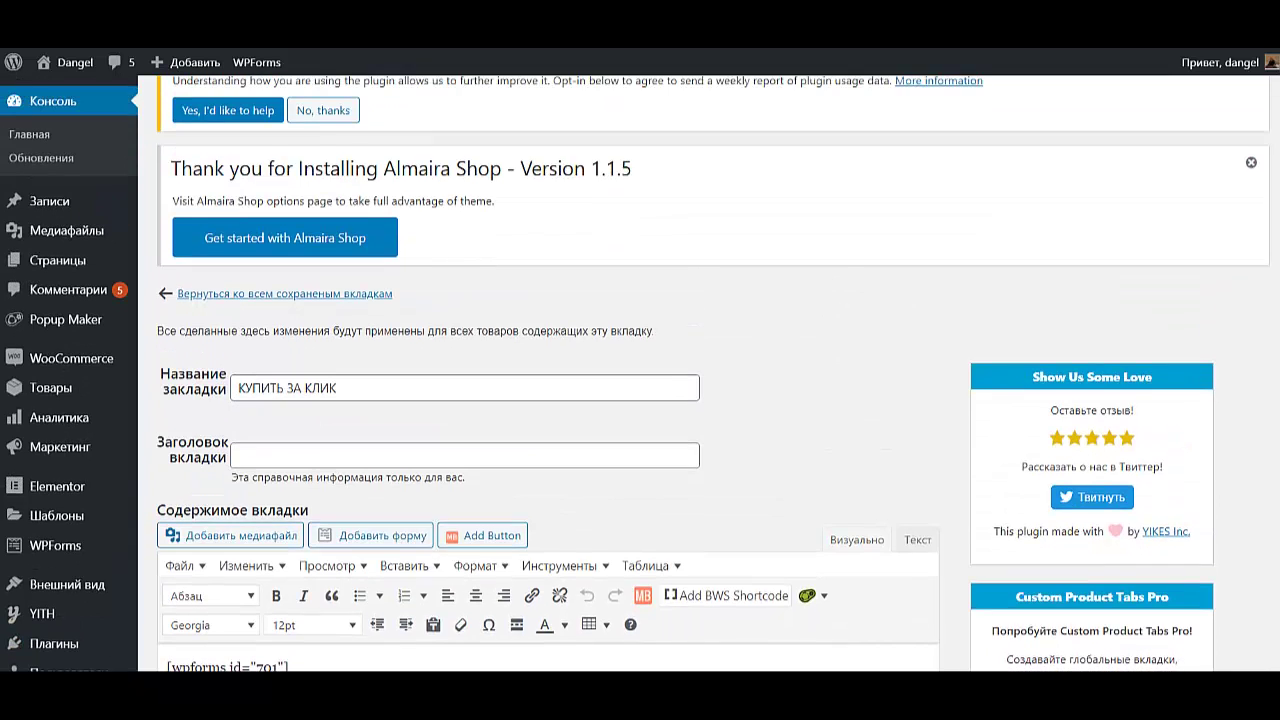
scroll(789, 105, up, 1)
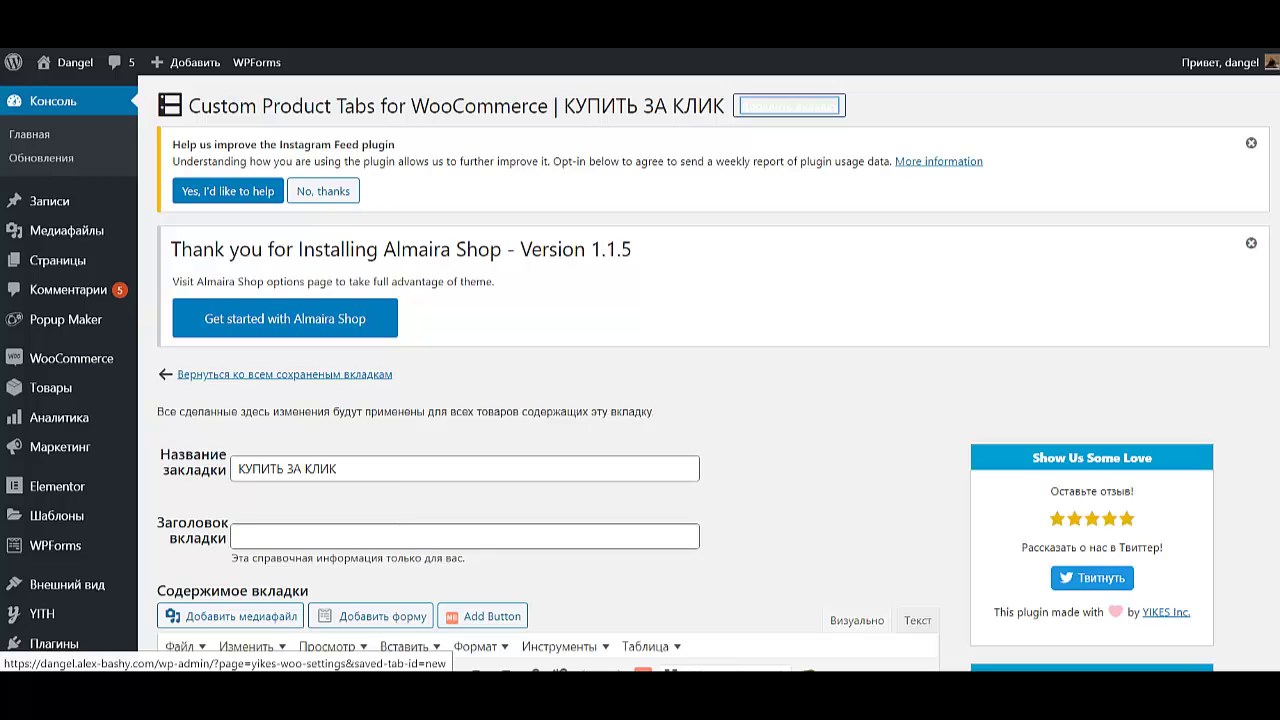
click(789, 105)
text(ДОСТАВКА И ОПЛАТА)
scroll(548, 400, down, 4)
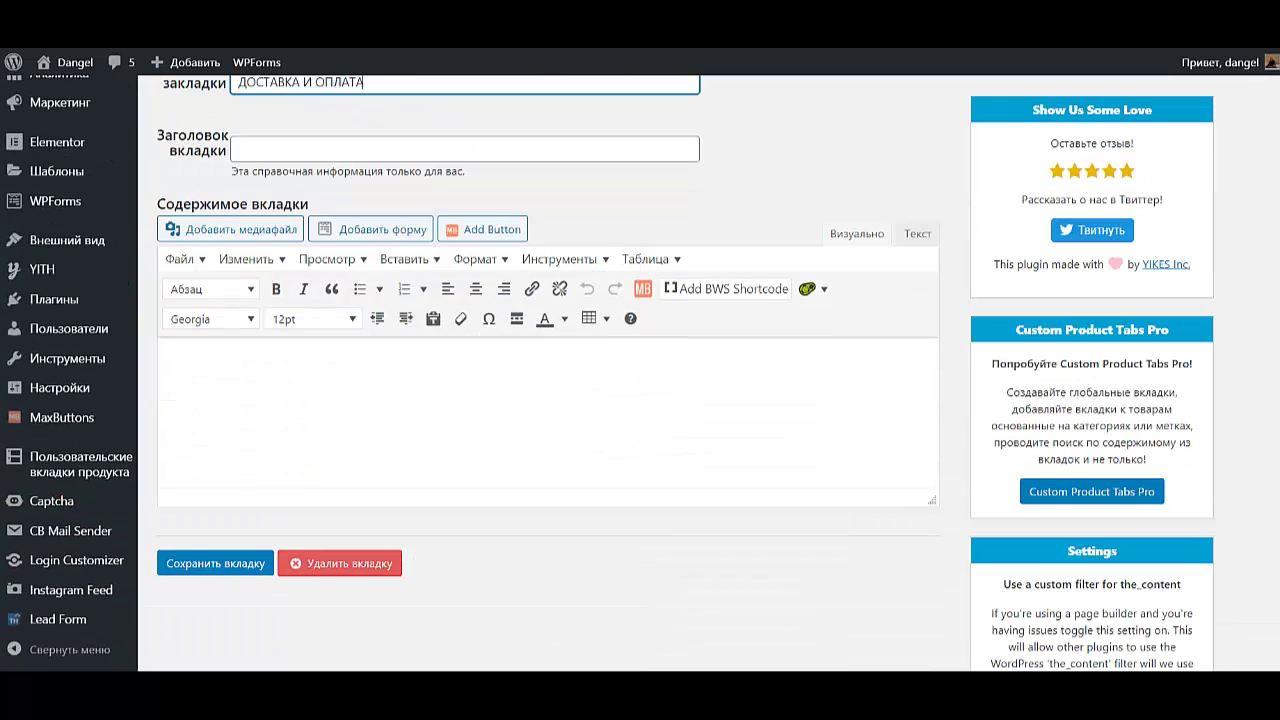
- Paste the copied delivery methods text into the ДОСТАВКА И ОПЛАТА tab's content and select it to check it
click(168, 362)
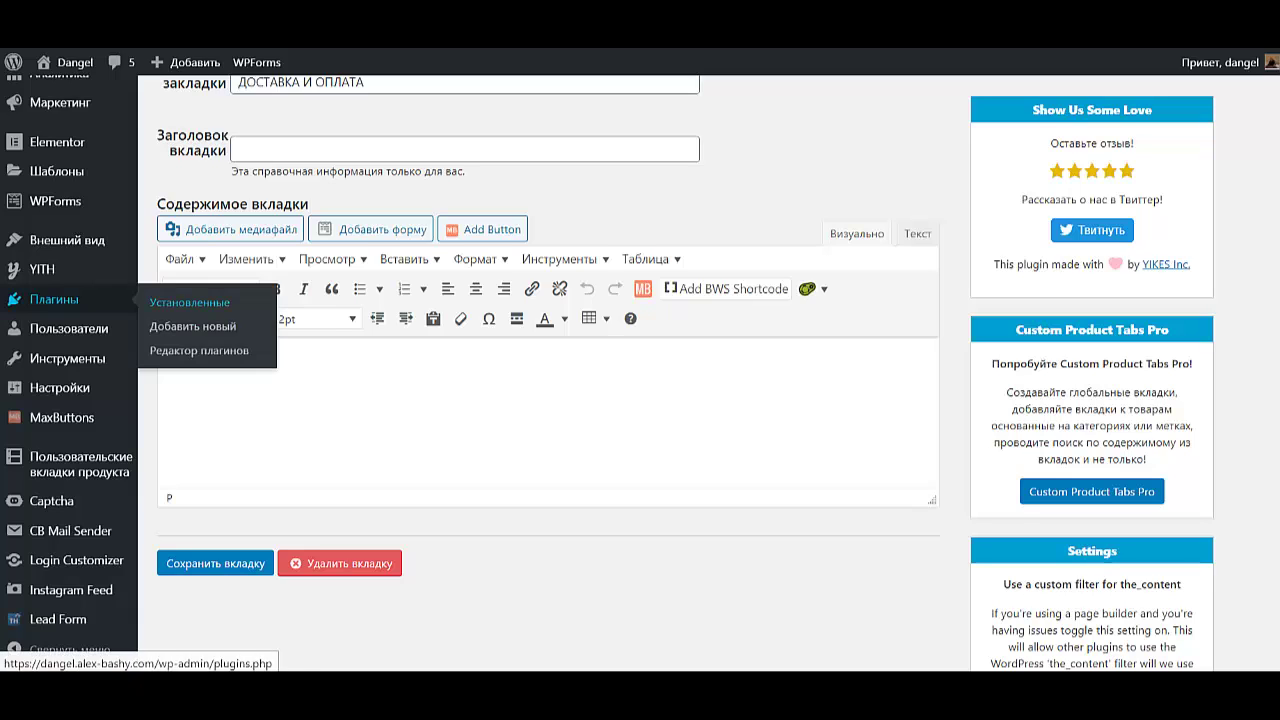
click(168, 361)
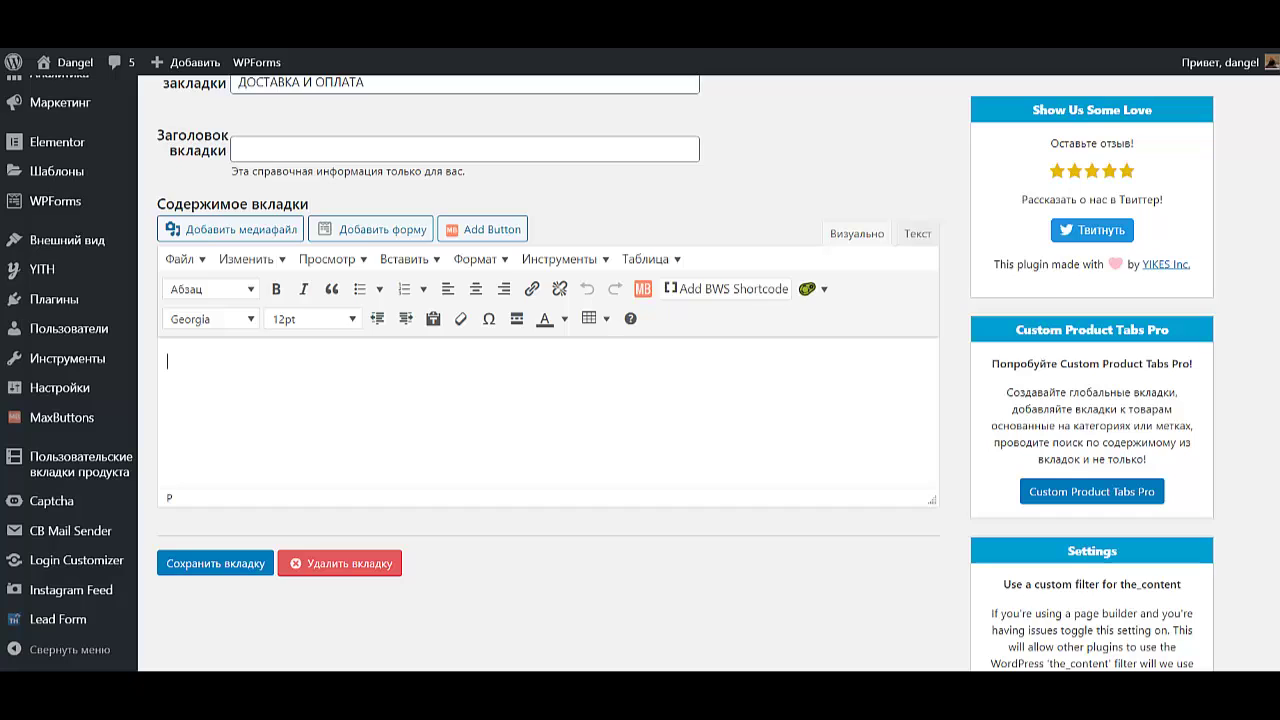
key(ctrl+v)
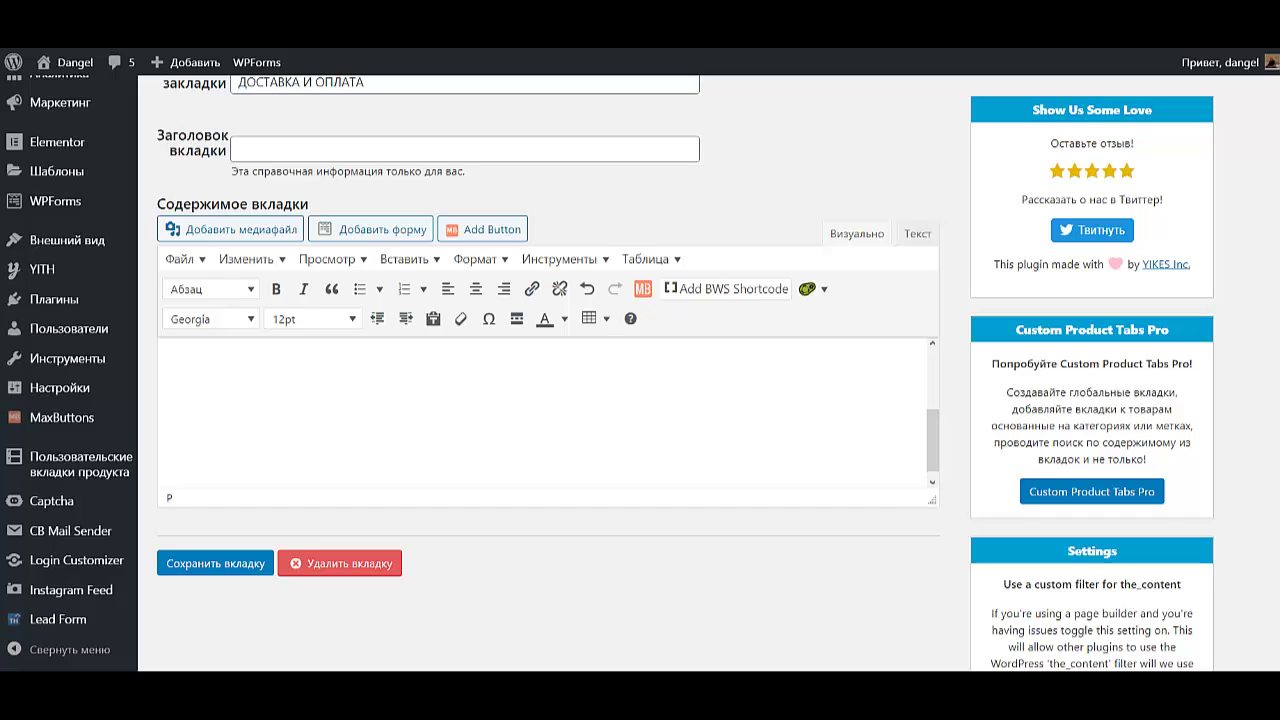
drag(494, 455, 175, 345)
mouse_move(80, 463)
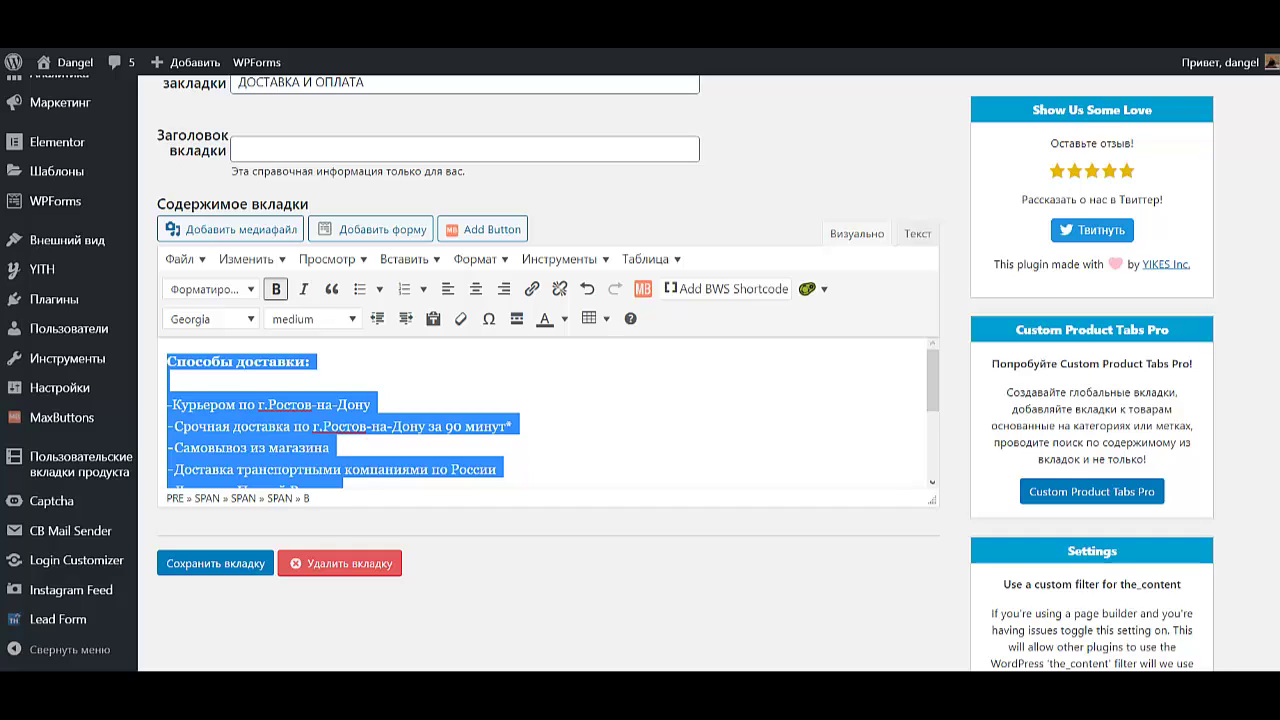
key(Delete)
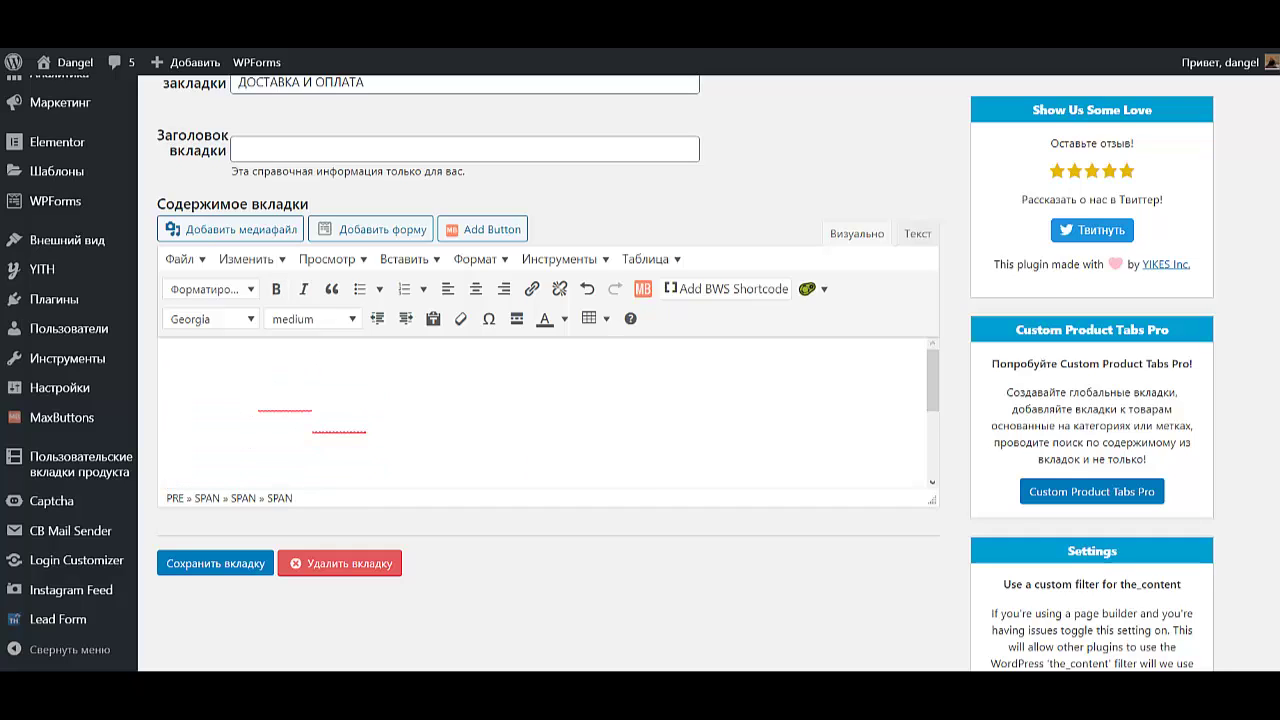
mouse_move(330, 447)
mouse_down()
mouse_move(168, 381)
mouse_move(168, 361)
mouse_move(181, 404)
mouse_move(330, 447)
mouse_up()
key(ctrl+z)
key(Delete)
- Set the entire pasted delivery text to the Georgia font at 12pt
right_click(779, 405)
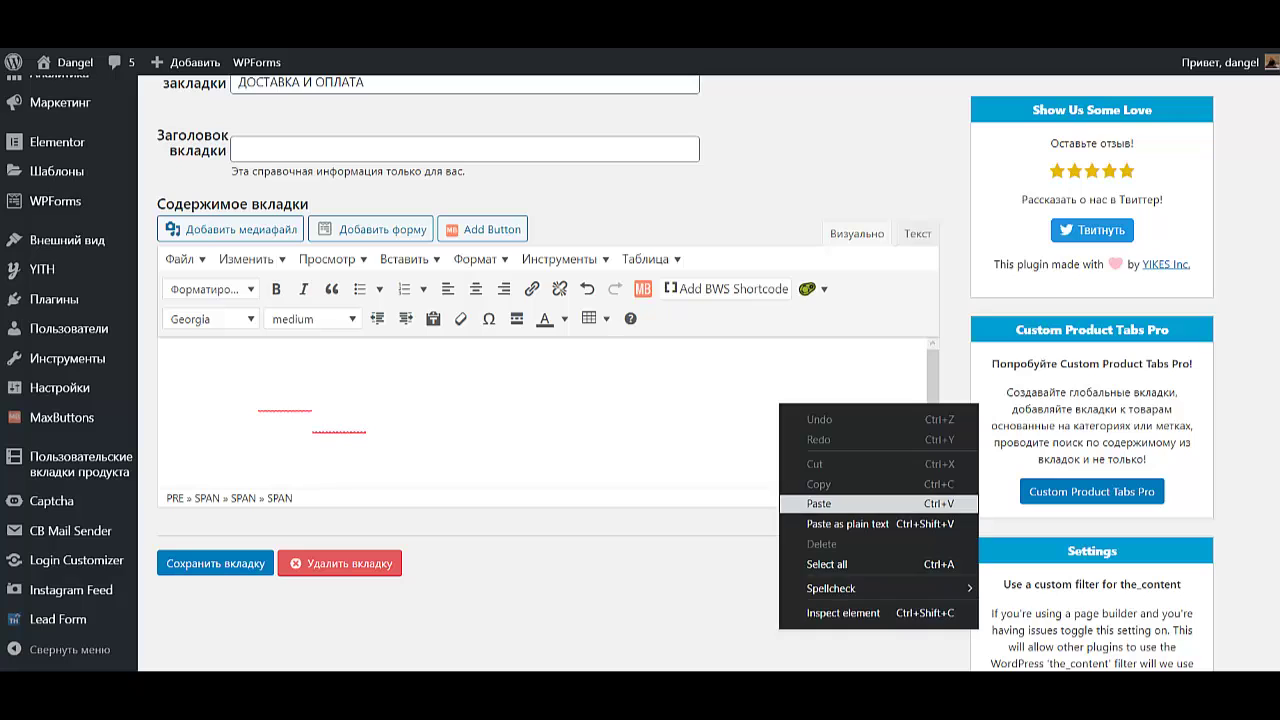
click(827, 564)
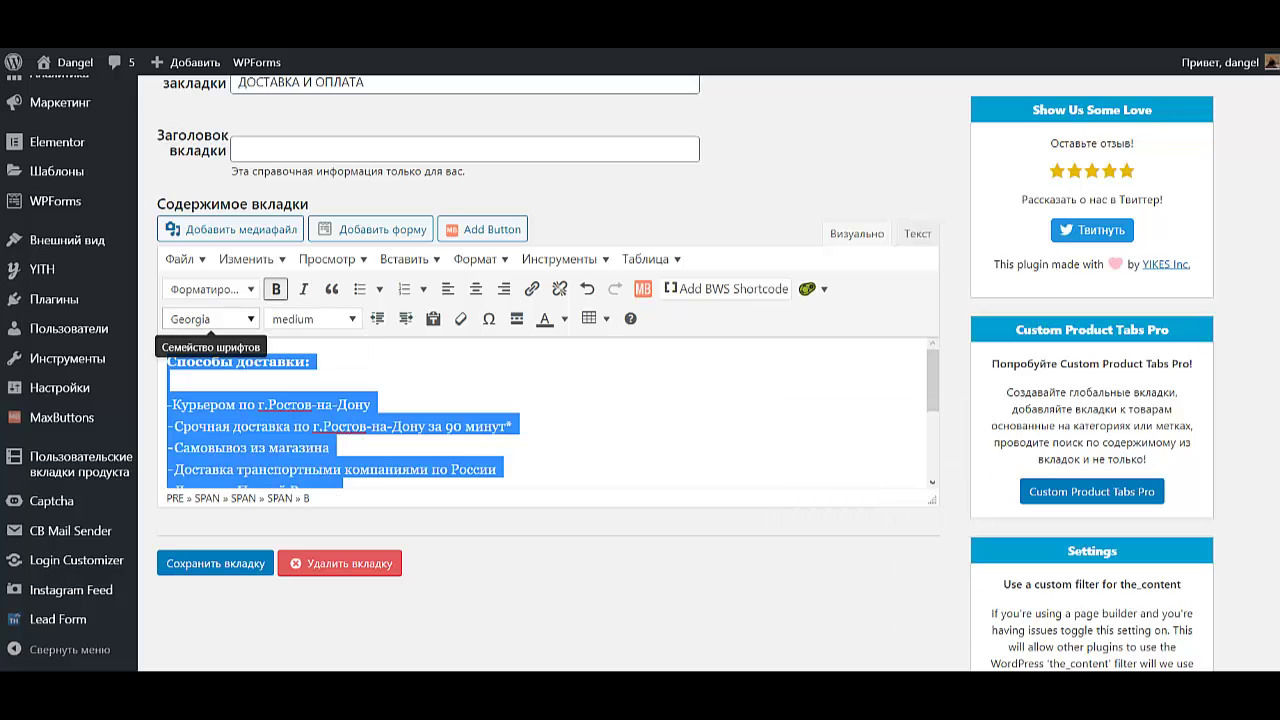
click(212, 318)
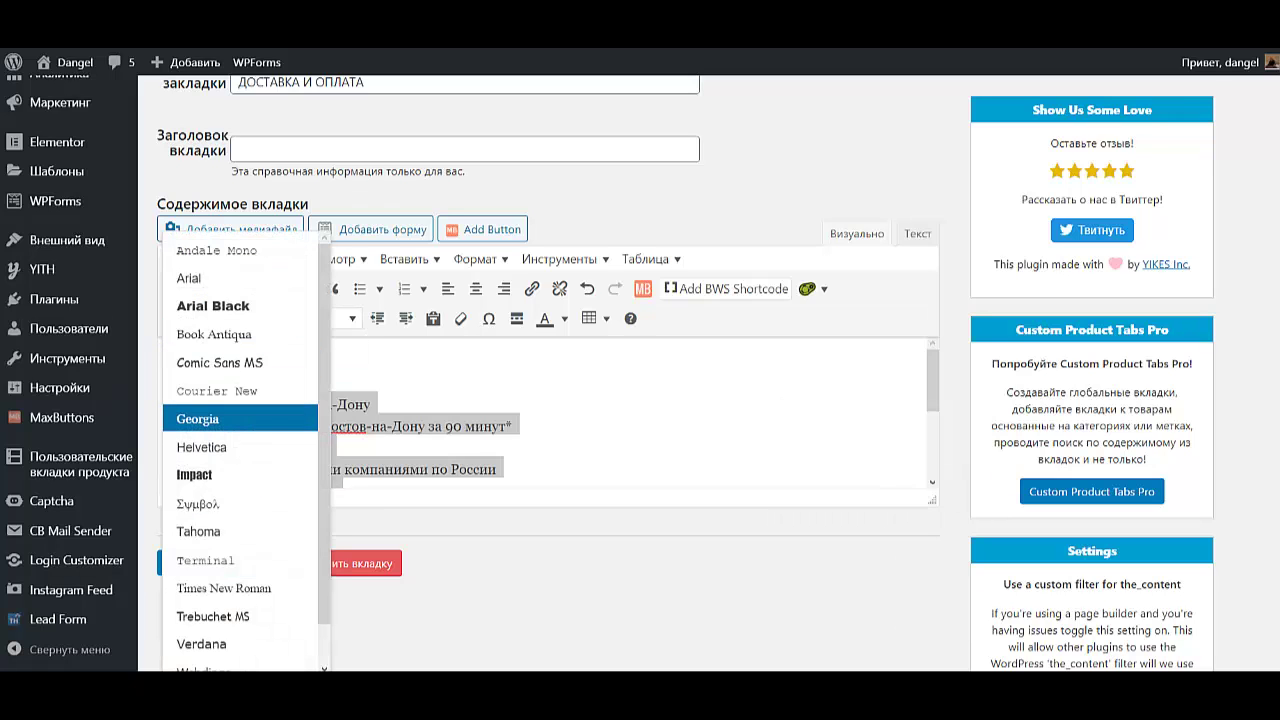
click(240, 418)
click(312, 318)
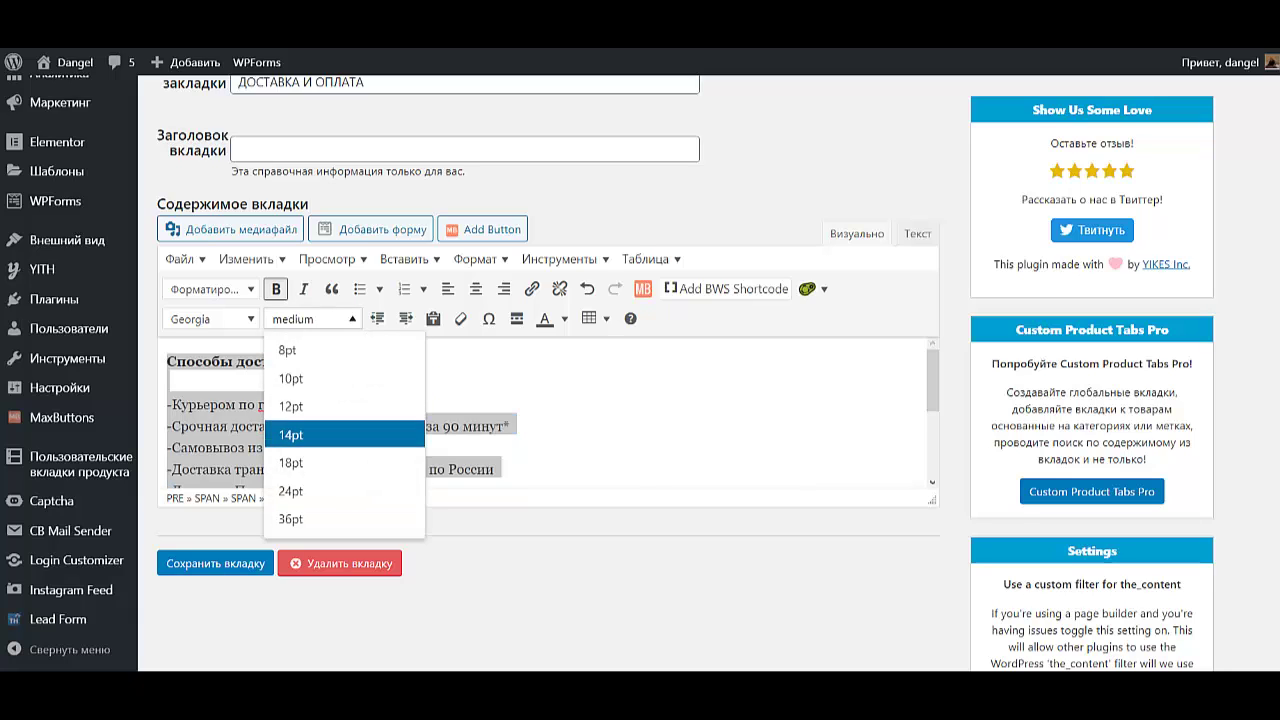
click(290, 406)
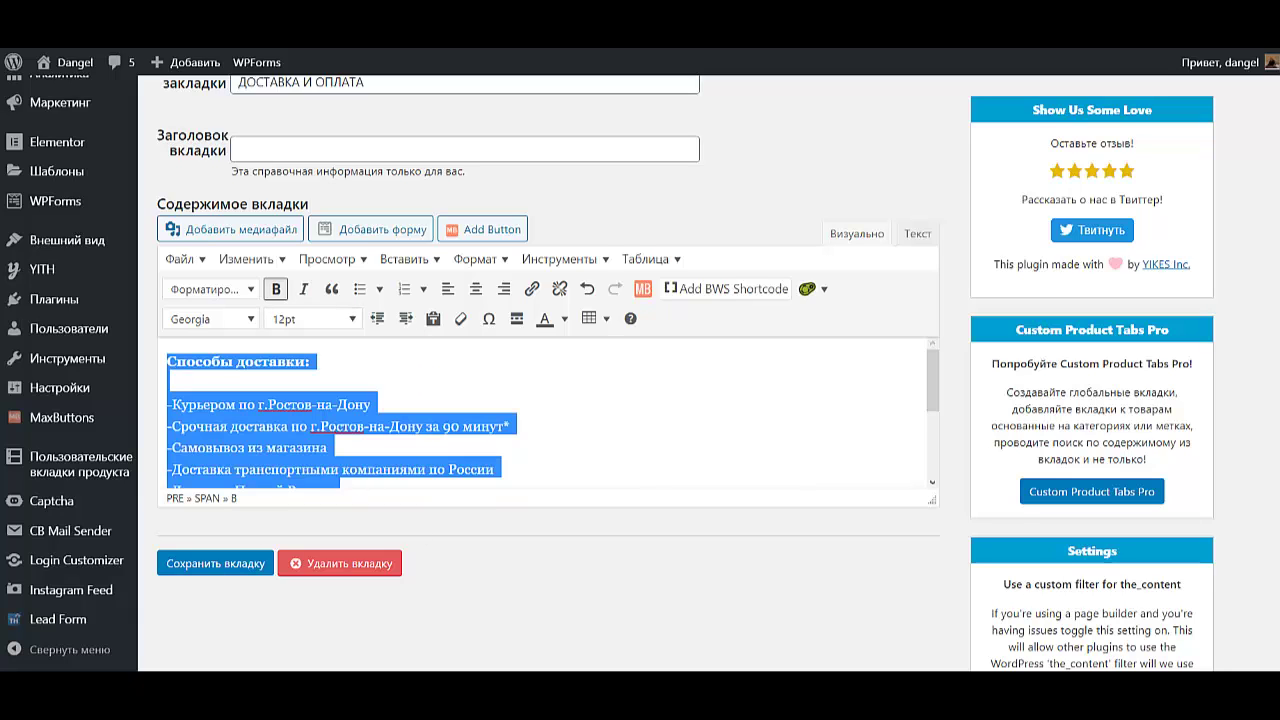
key(Delete)
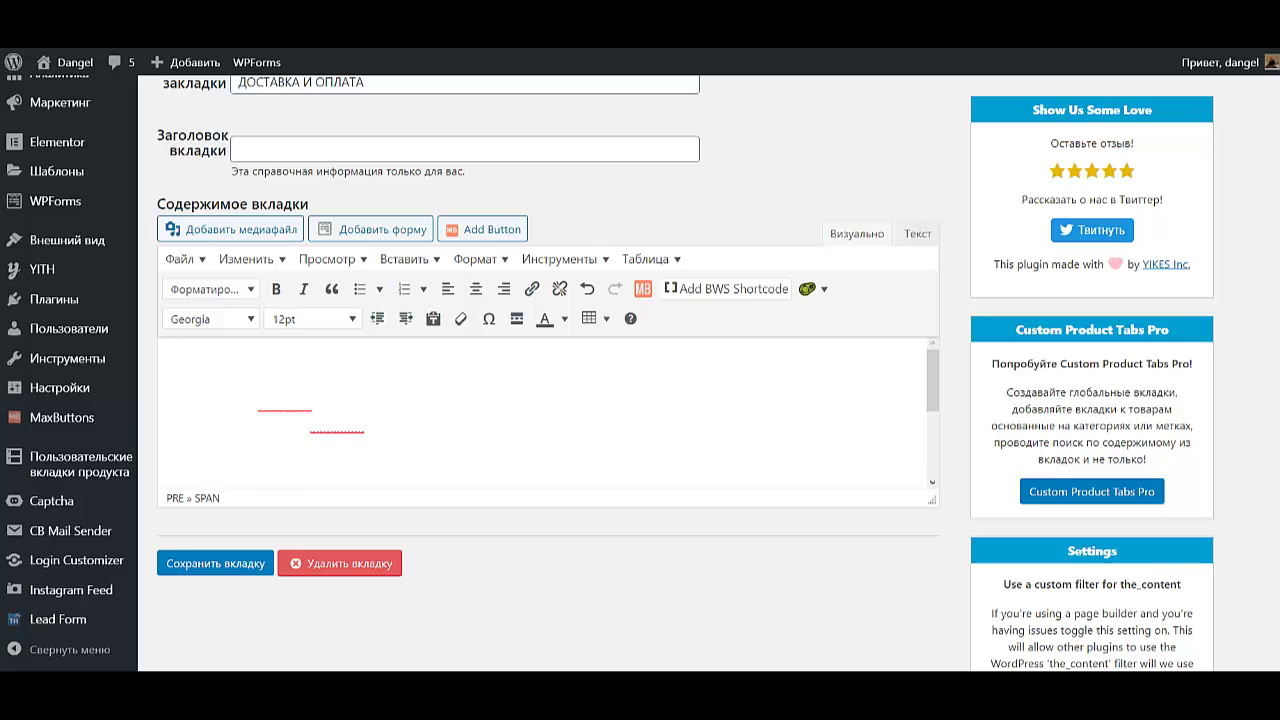
- Save the ДОСТАВКА И ОПЛАТА tab and return to the list of saved custom product tabs
scroll(1092, 380, up, 4)
scroll(1092, 380, down, 6)
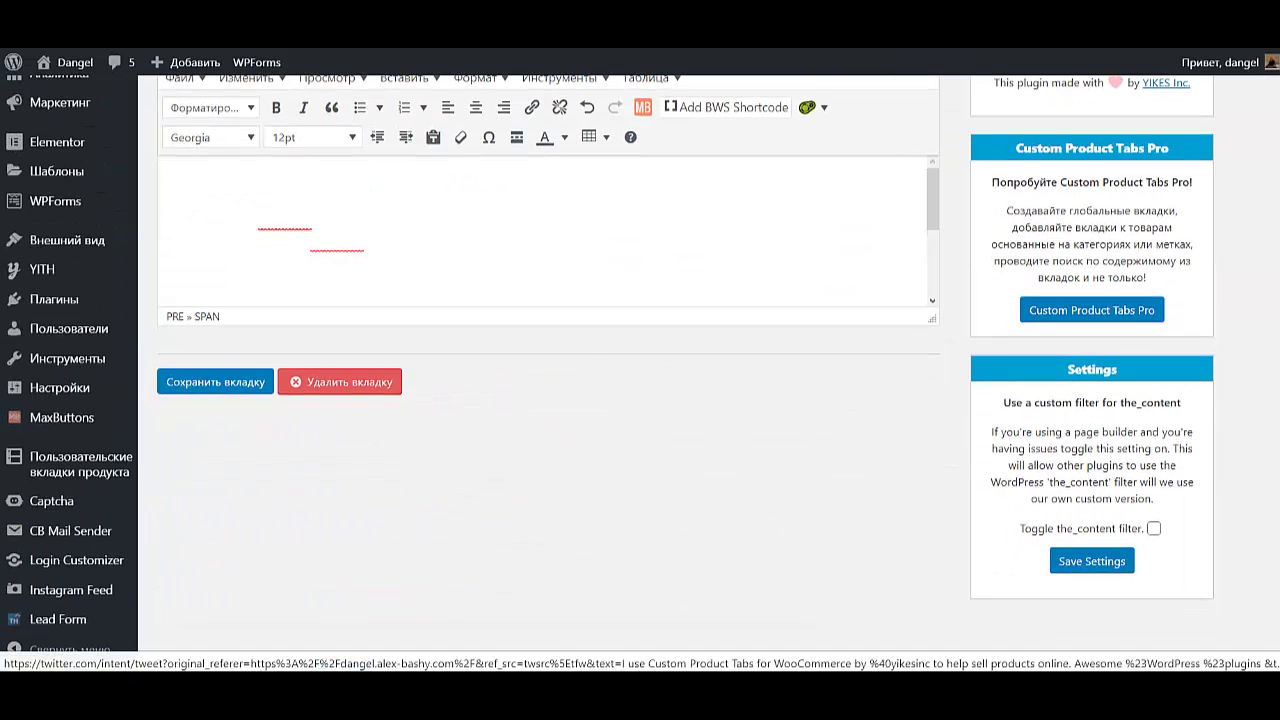
click(215, 382)
scroll(640, 400, down, 5)
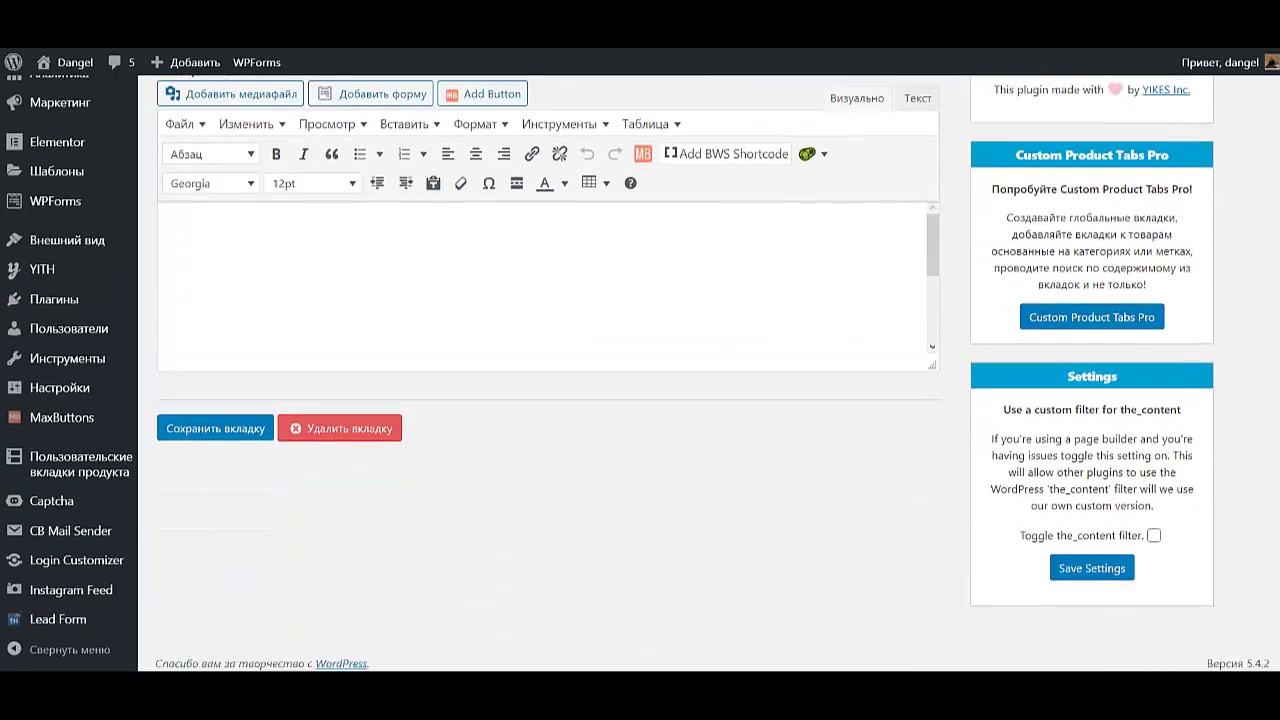
scroll(640, 400, up, 6)
scroll(640, 400, down, 1)
mouse_move(67, 497)
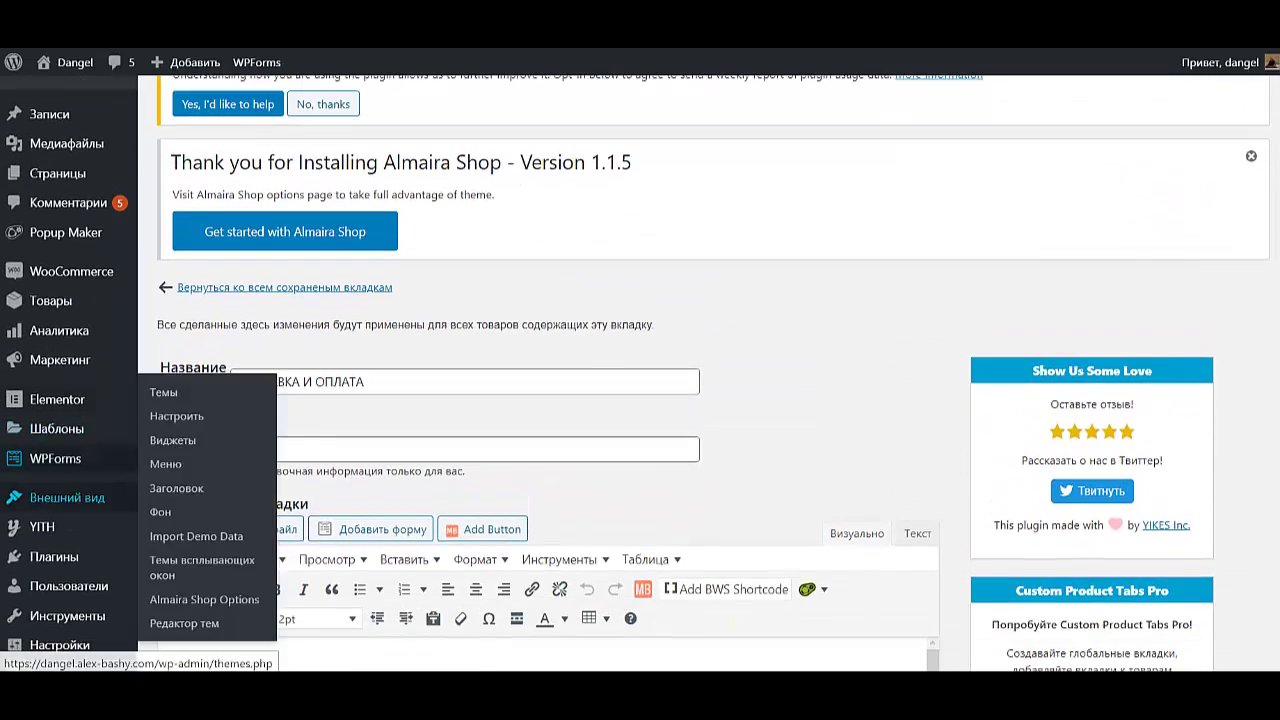
scroll(67, 490, down, 4)
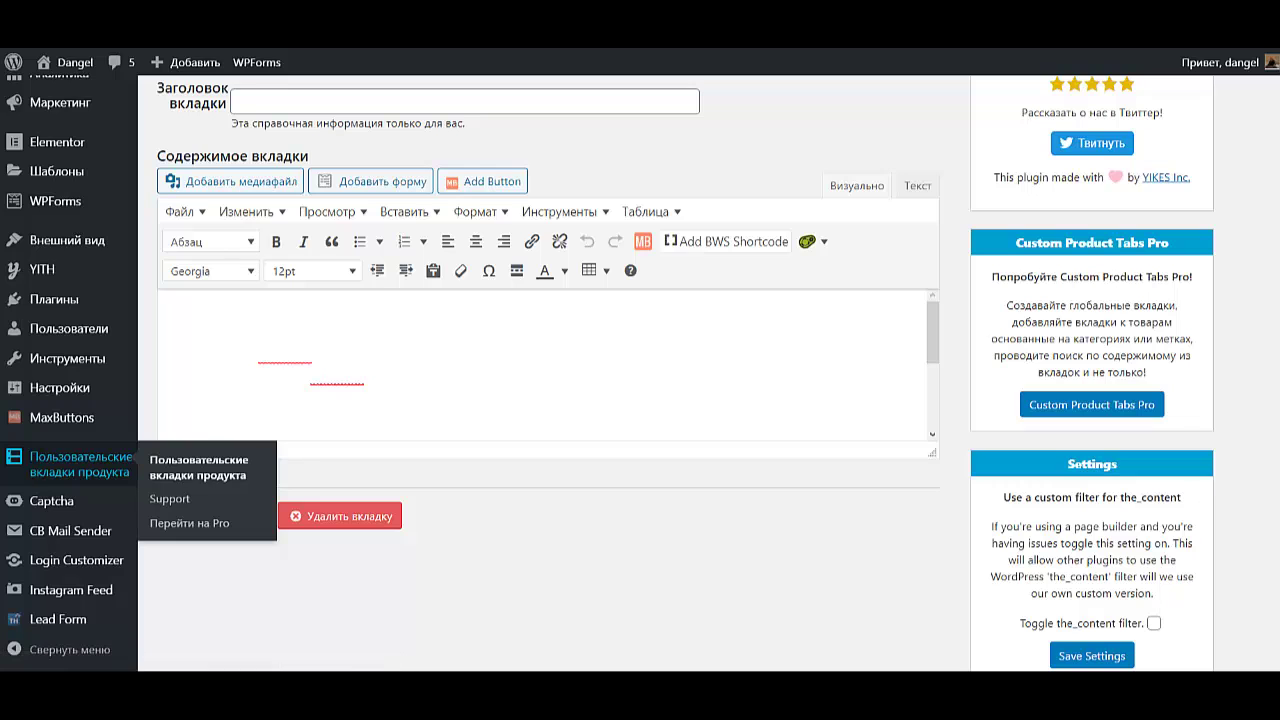
click(70, 464)
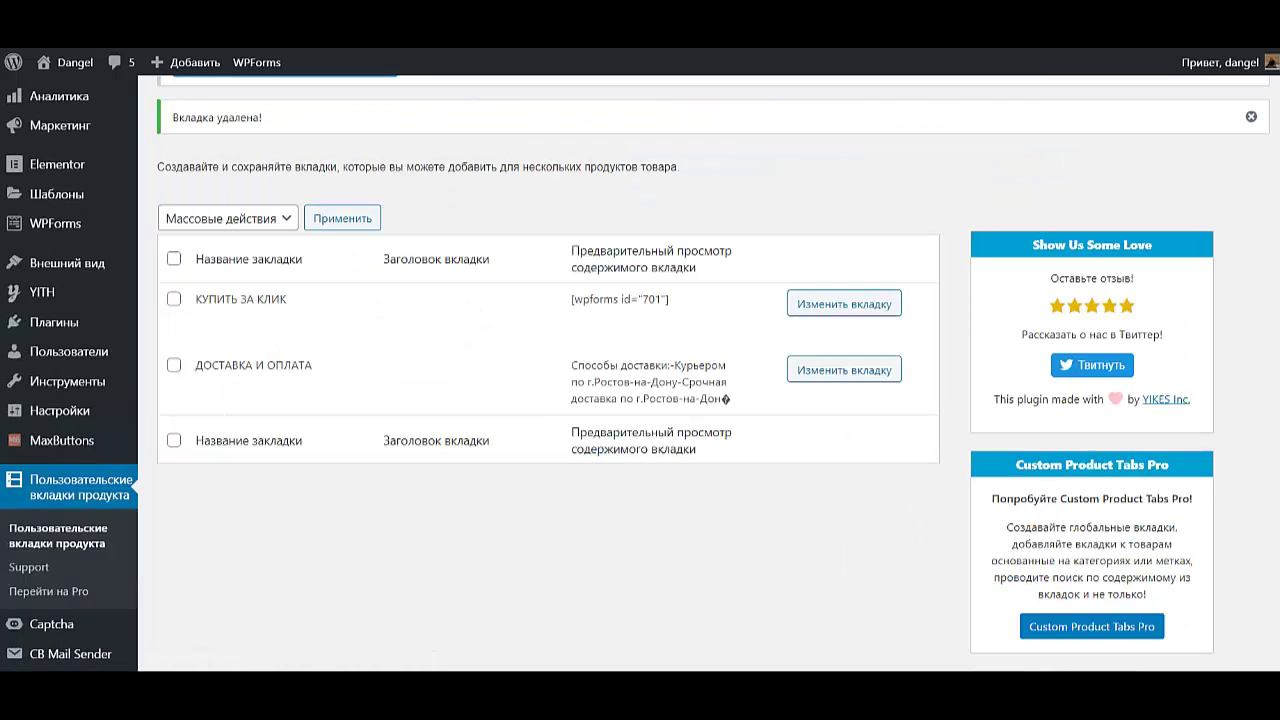
- Open the list of all WooCommerce products
mouse_move(62, 440)
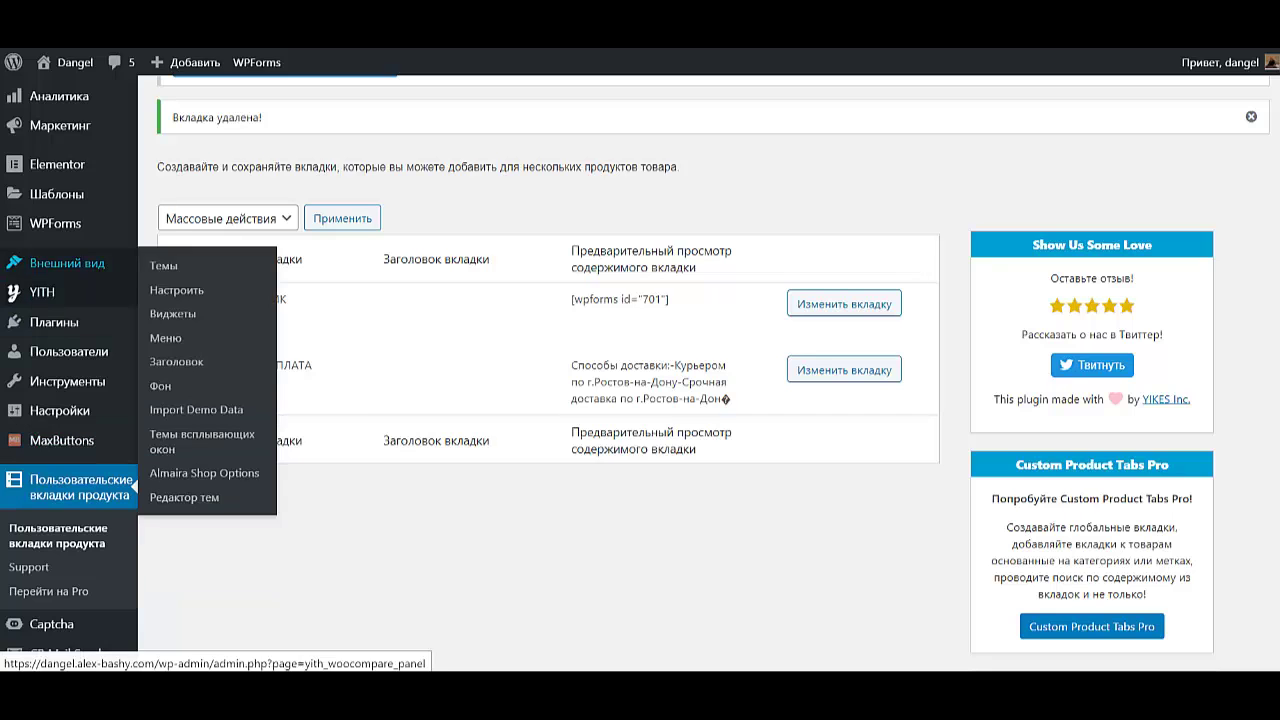
scroll(60, 470, up, 2)
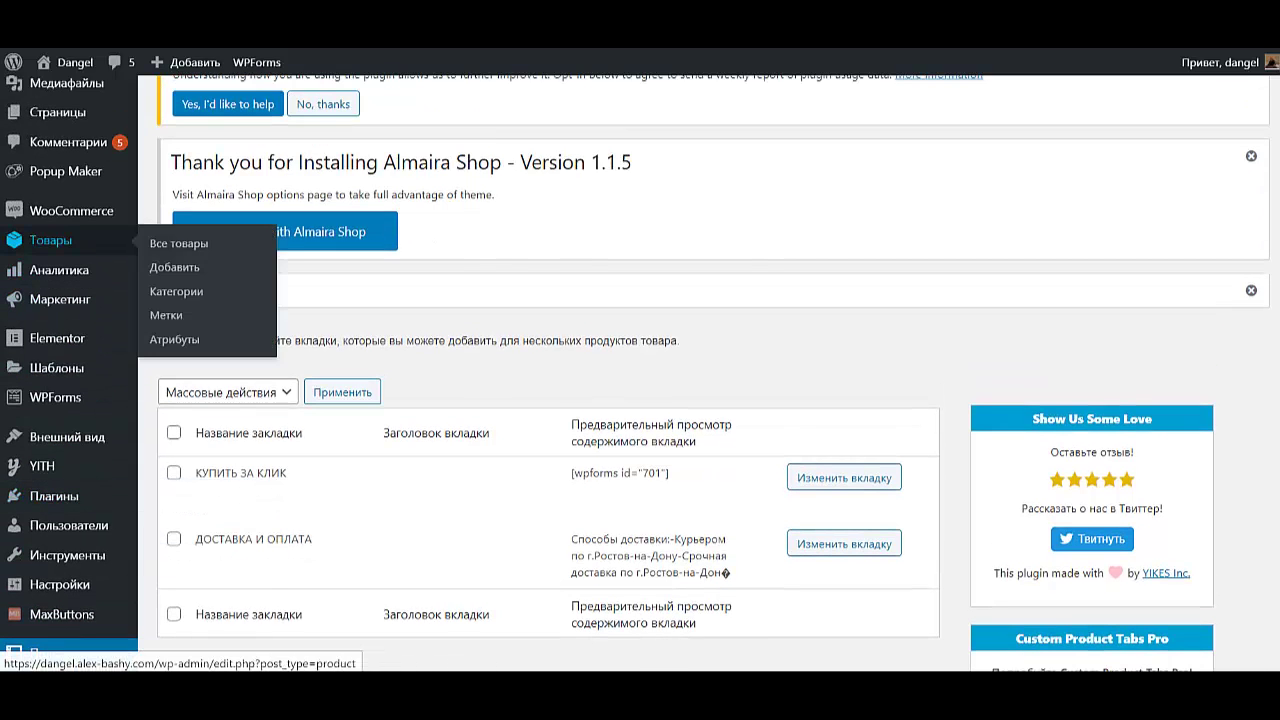
click(305, 245)
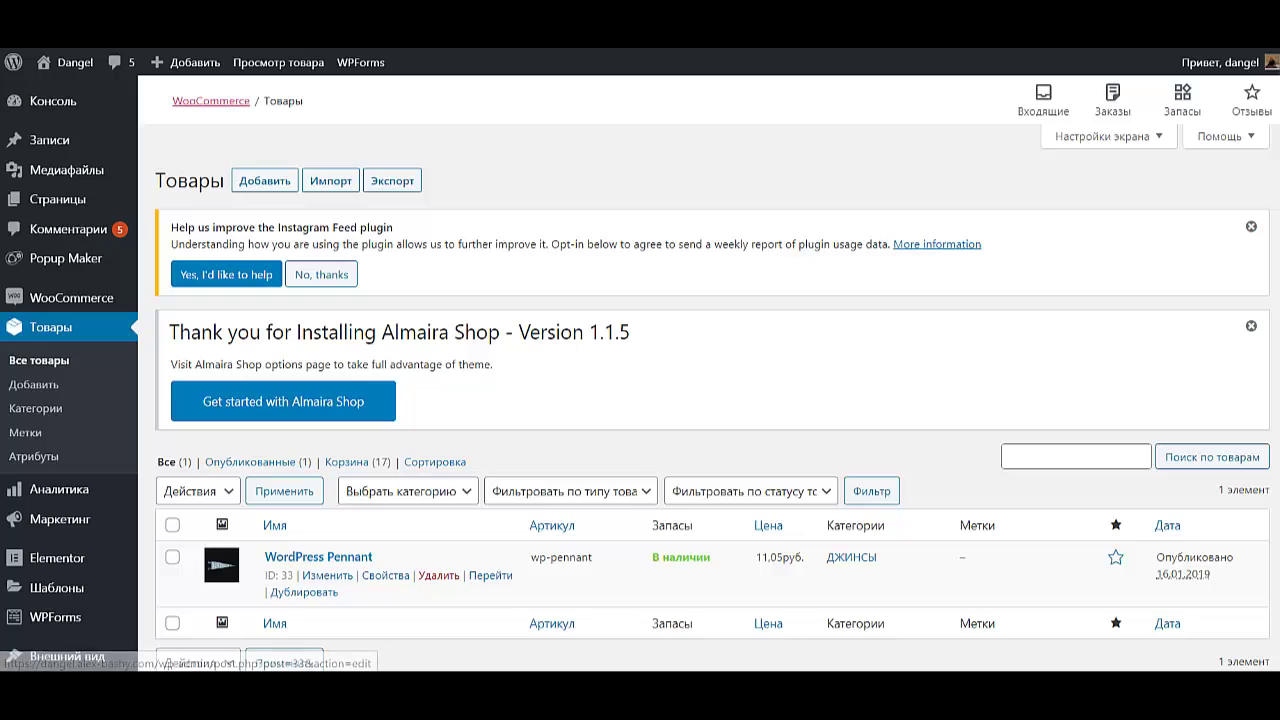